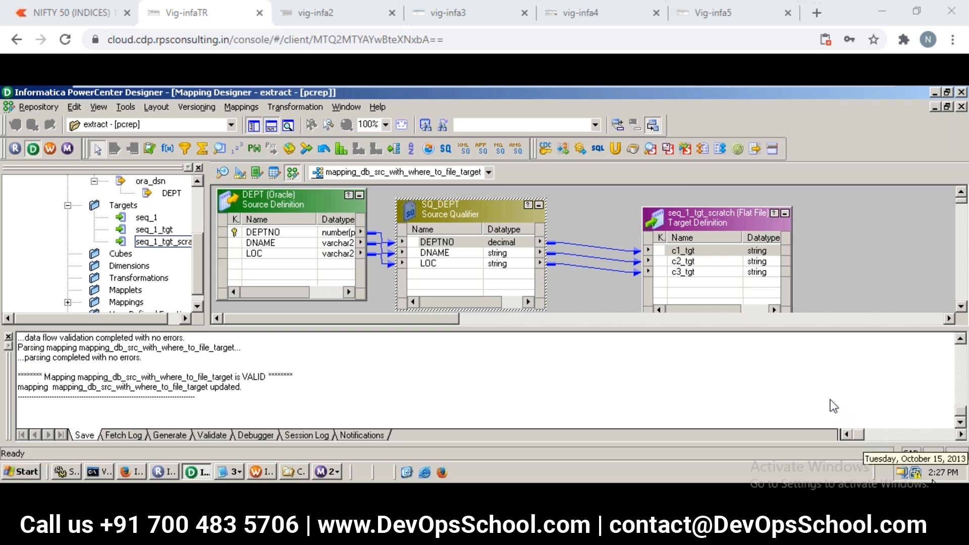
- In the untitled Notepad notes, insert three blank lines above the "environment:" heading, and return to the remote desktop session
click(714, 362)
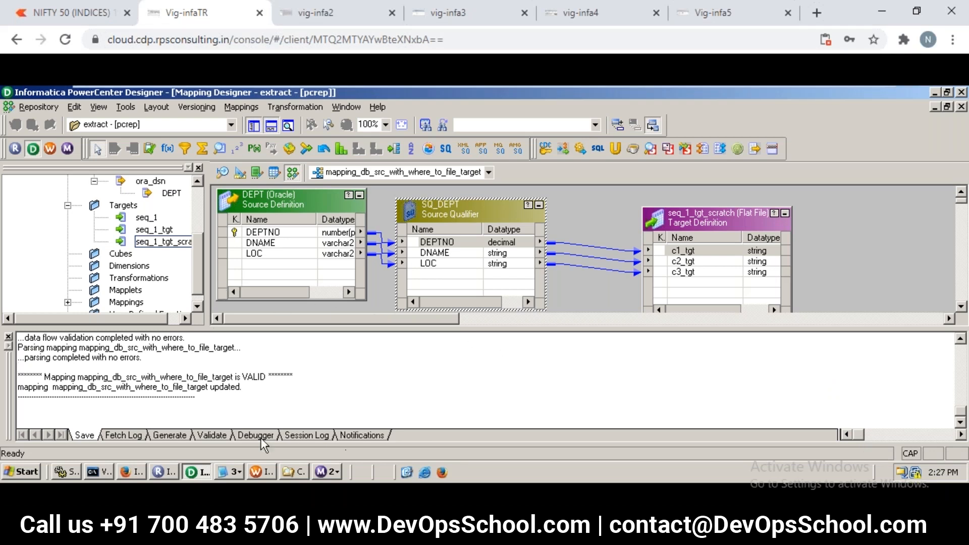
mouse_move(538, 532)
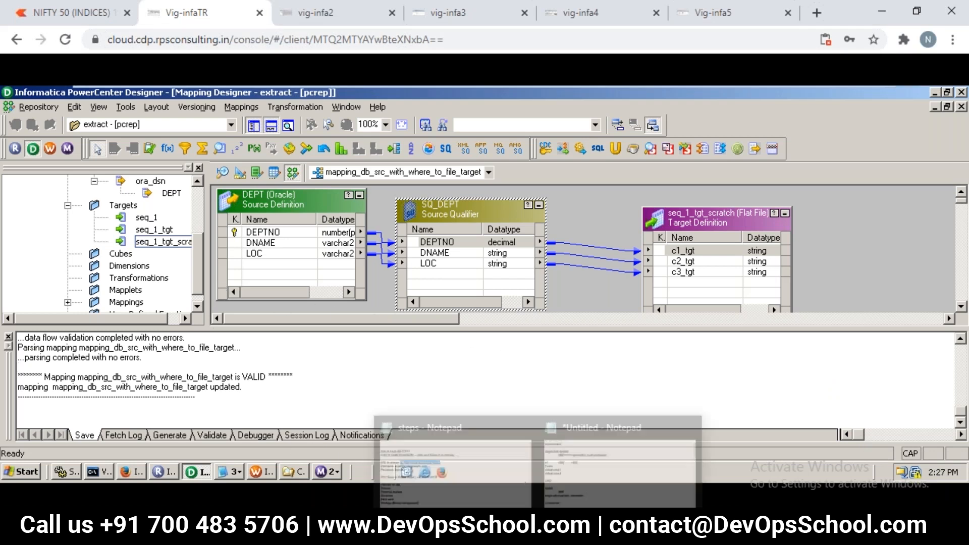
click(610, 473)
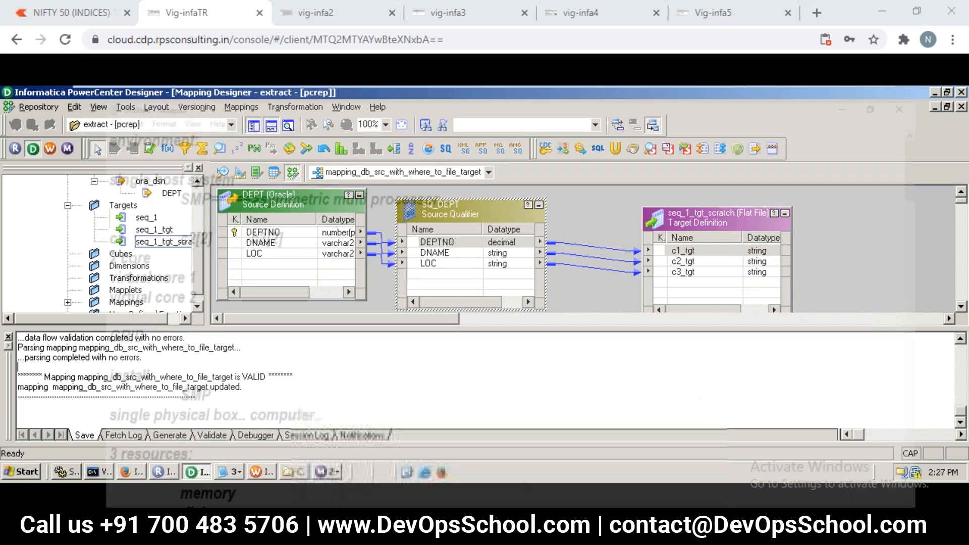
key(ctrl+Home)
key(Return)
key(Return)
key(Return)
key(ctrl+Home)
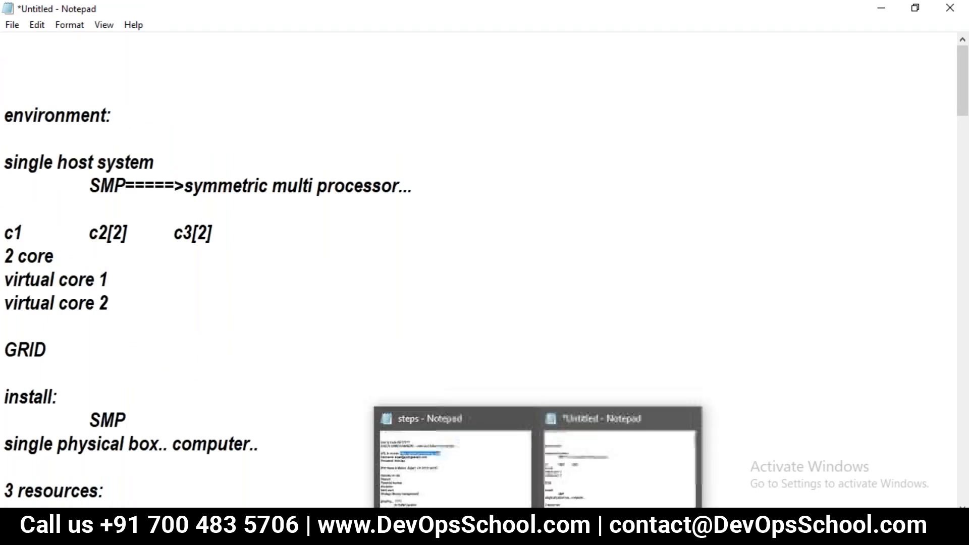
click(601, 476)
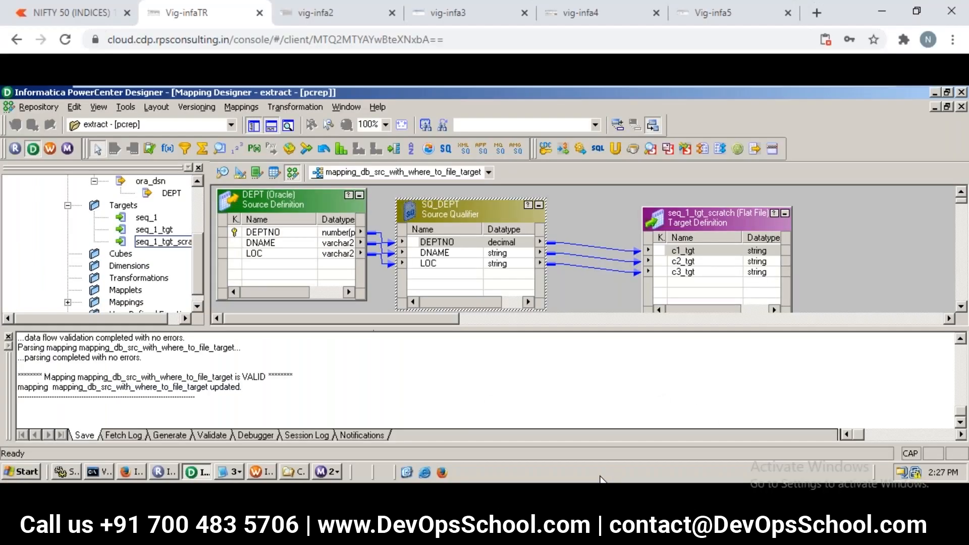
- Switch to Windows Explorer and browse to the C:\Informatica\9.5.1\clients folder
click(286, 469)
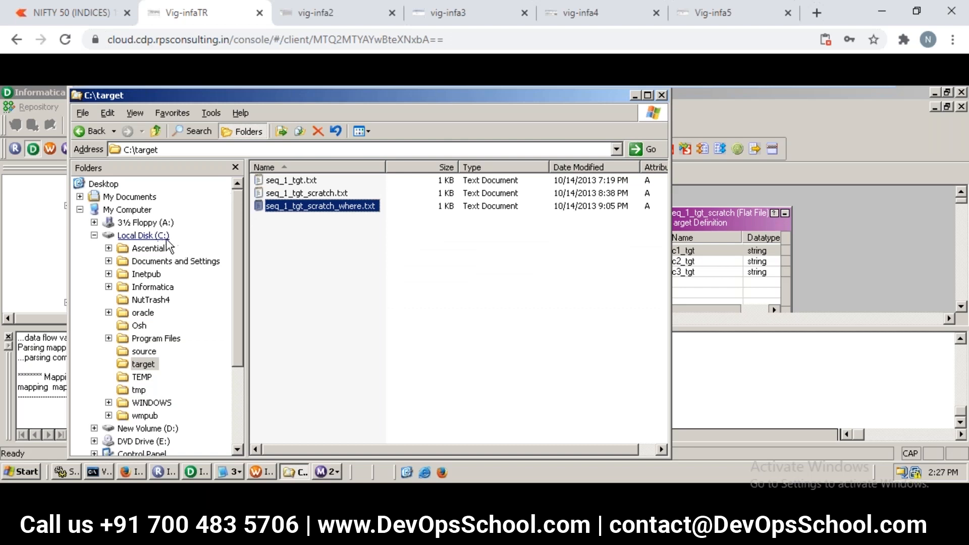
click(147, 240)
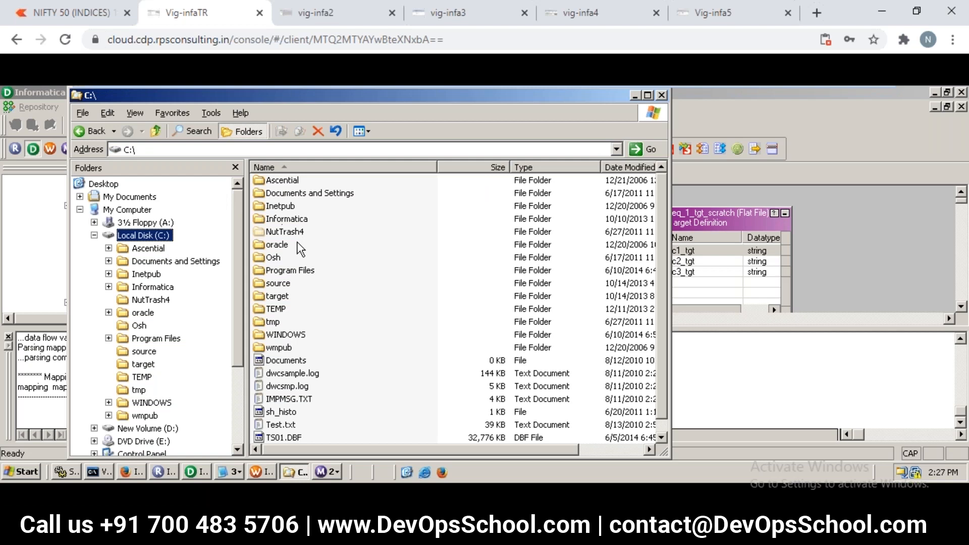
double_click(287, 219)
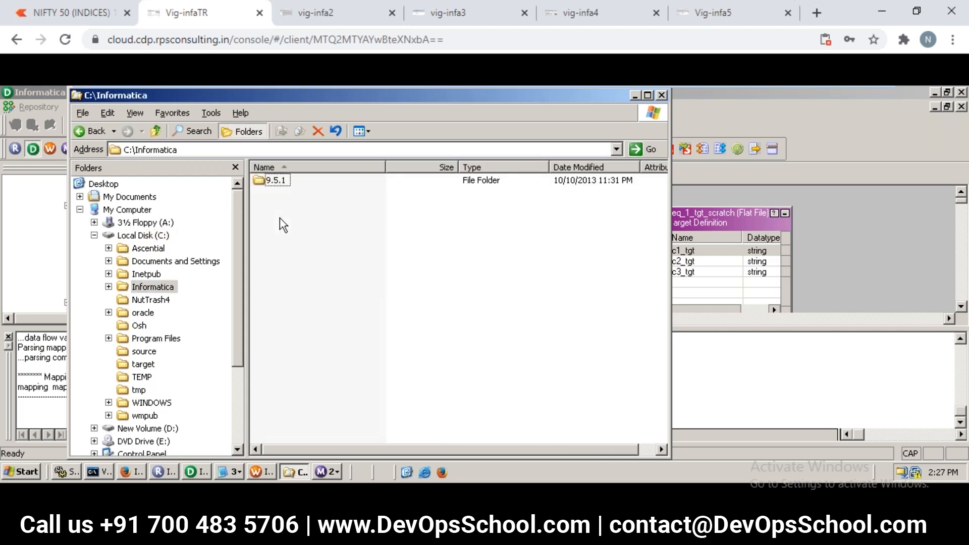
double_click(274, 180)
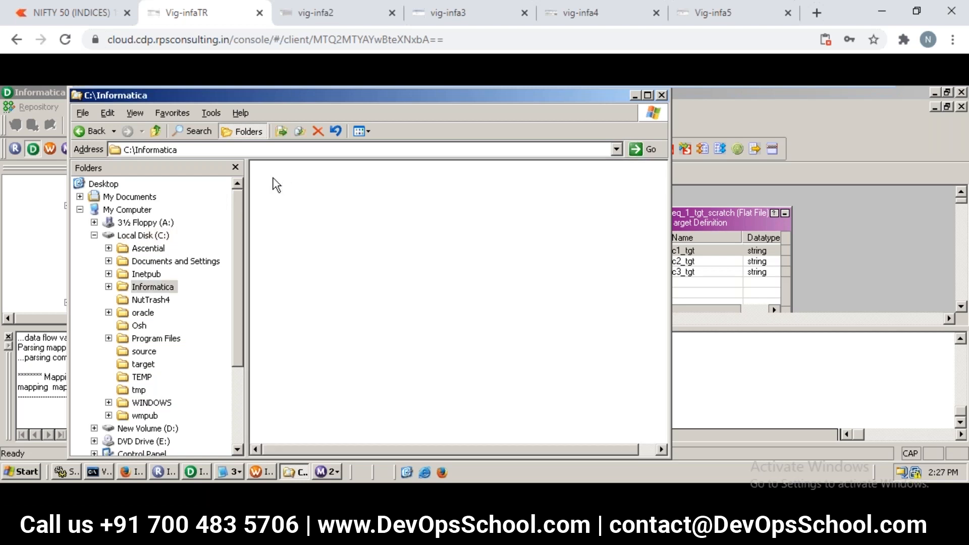
click(274, 180)
double_click(273, 180)
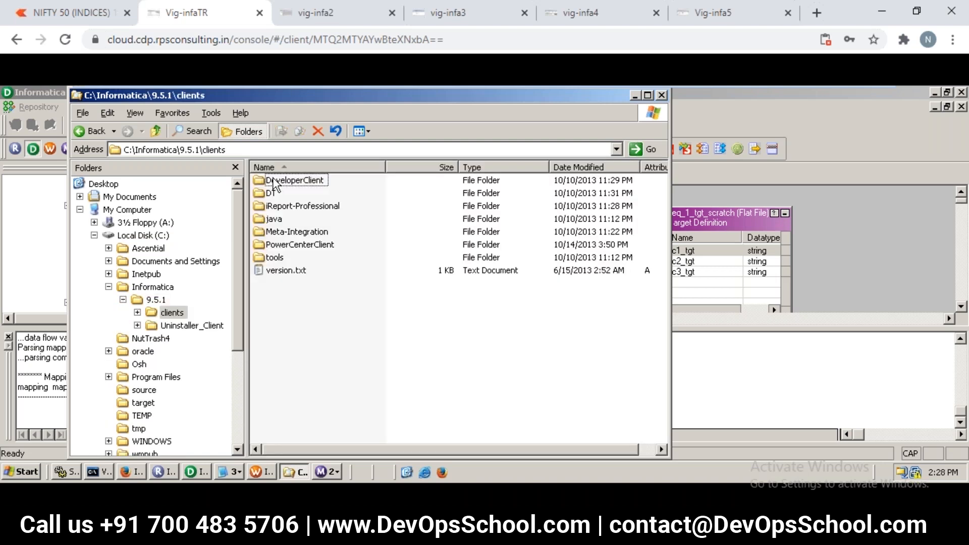
- Open the PowerCenterClient\client\bin folder and look through its files for the client executables
click(273, 182)
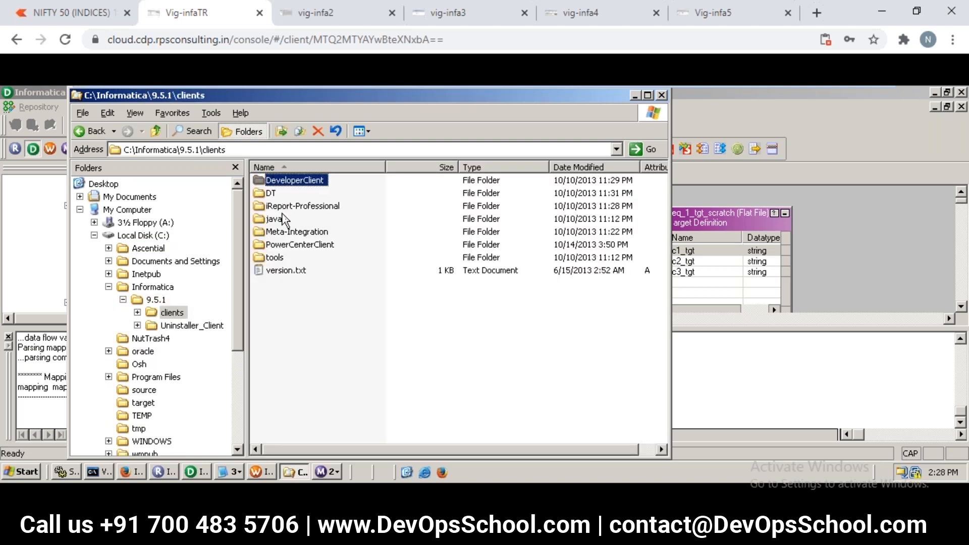
click(295, 246)
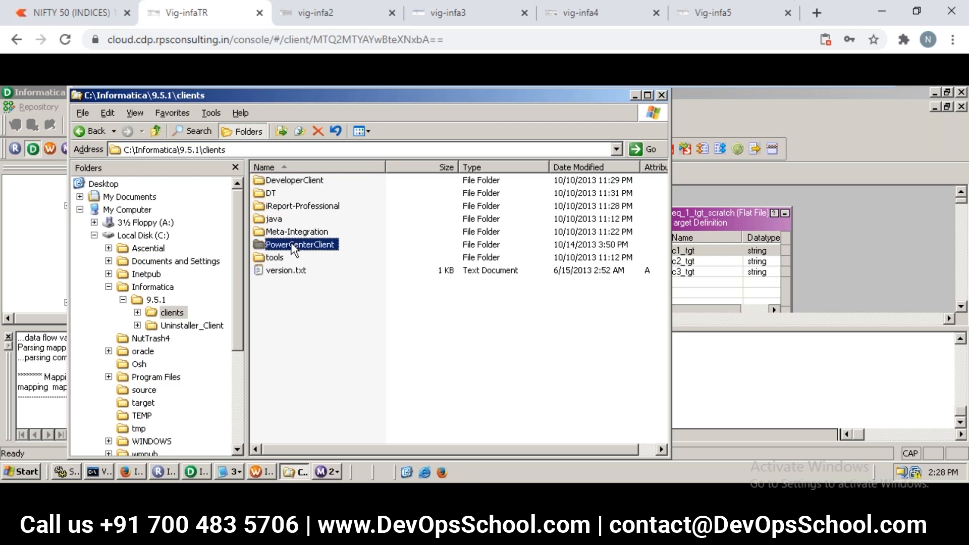
double_click(294, 245)
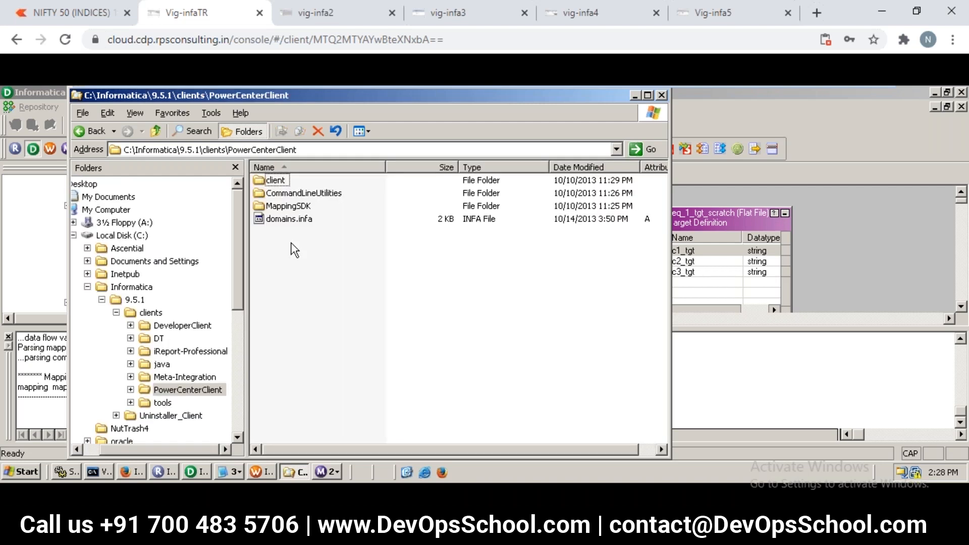
double_click(276, 181)
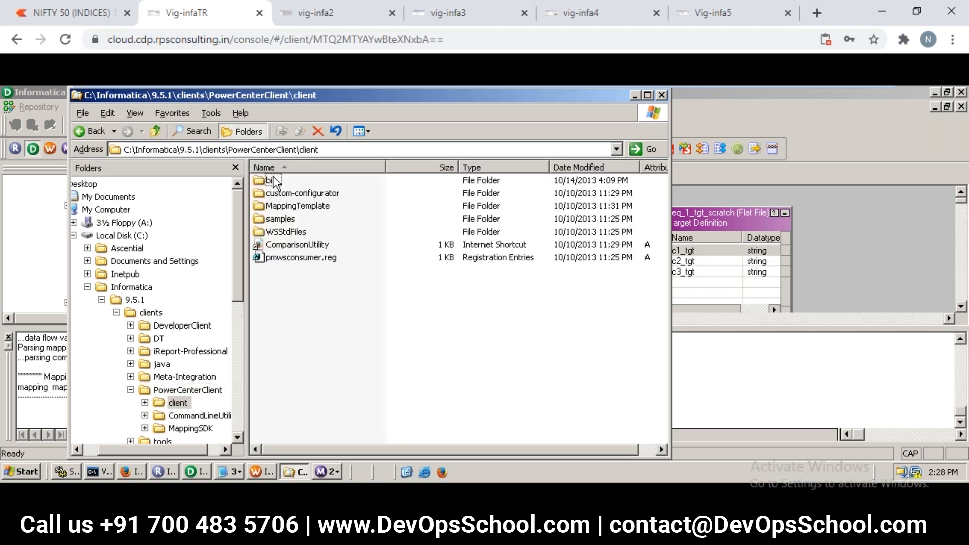
double_click(272, 180)
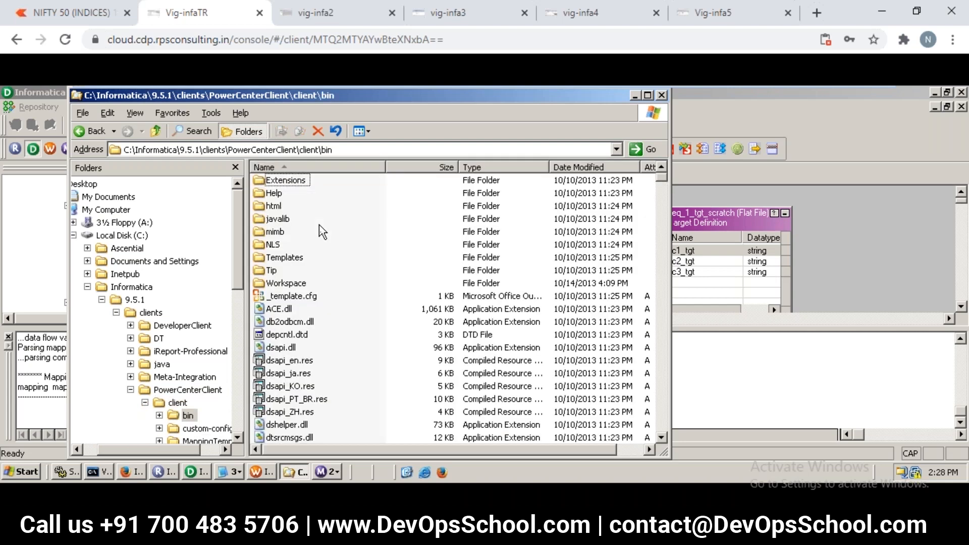
scroll(324, 241, down, 20)
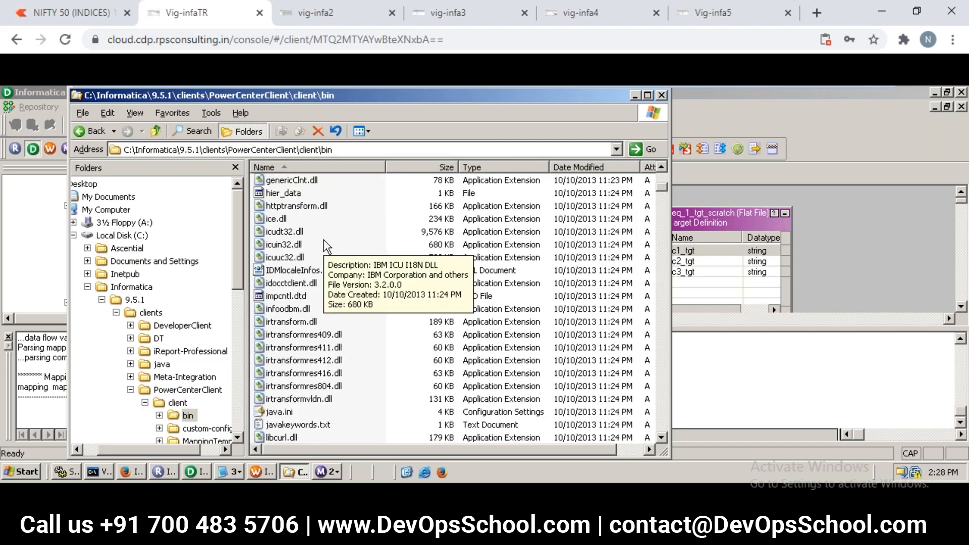
scroll(324, 245, down, 2)
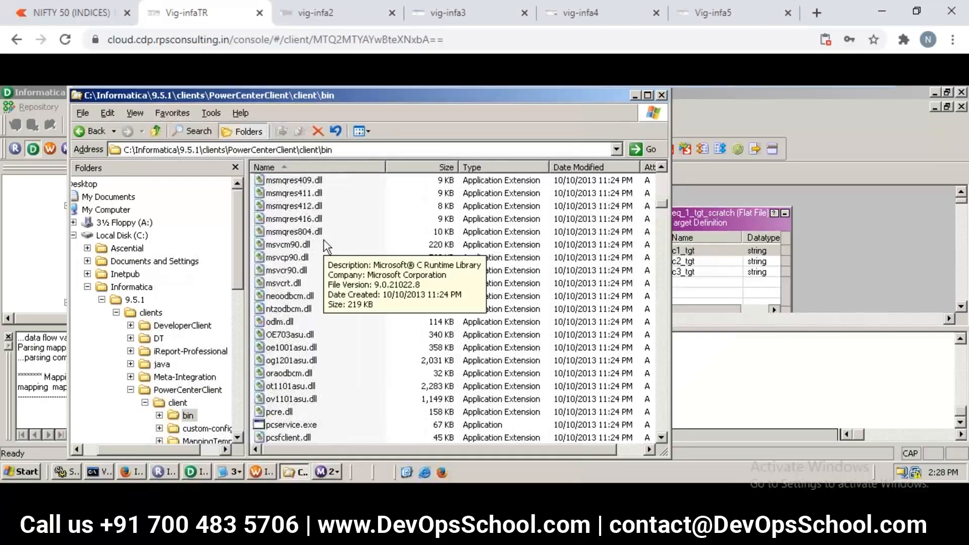
scroll(324, 245, down, 11)
scroll(327, 246, down, 18)
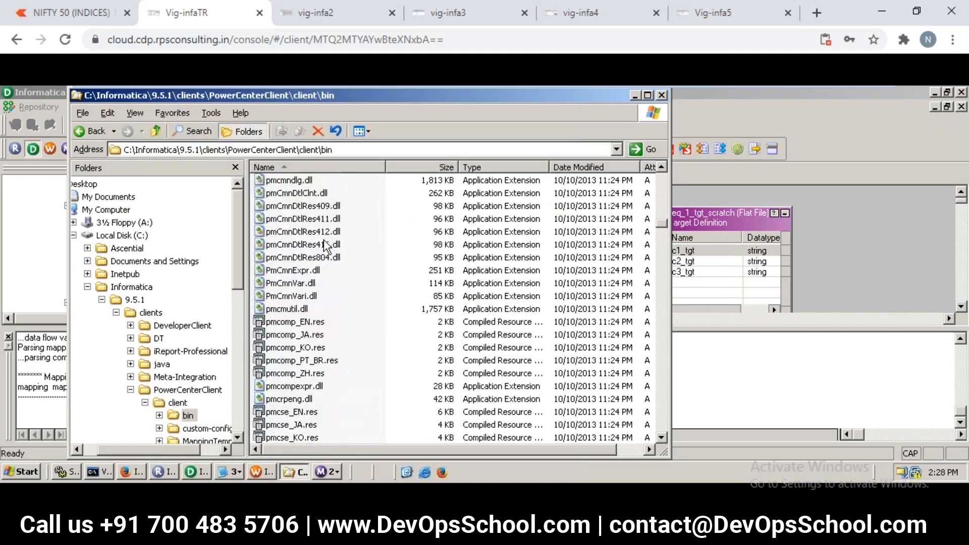
scroll(327, 246, down, 2)
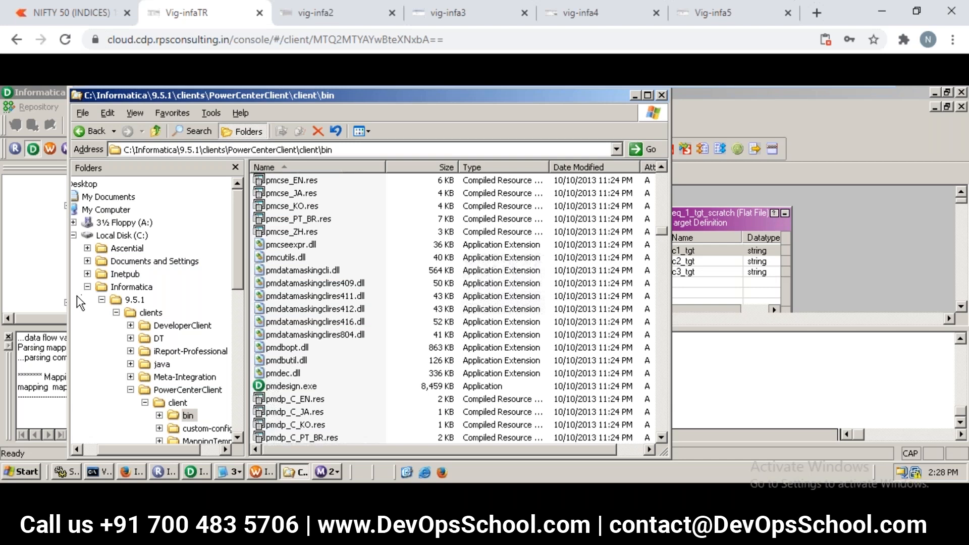
- Collapse the C:\Informatica branch and open the server installation folder D:\Informatica\9.5.1
click(88, 287)
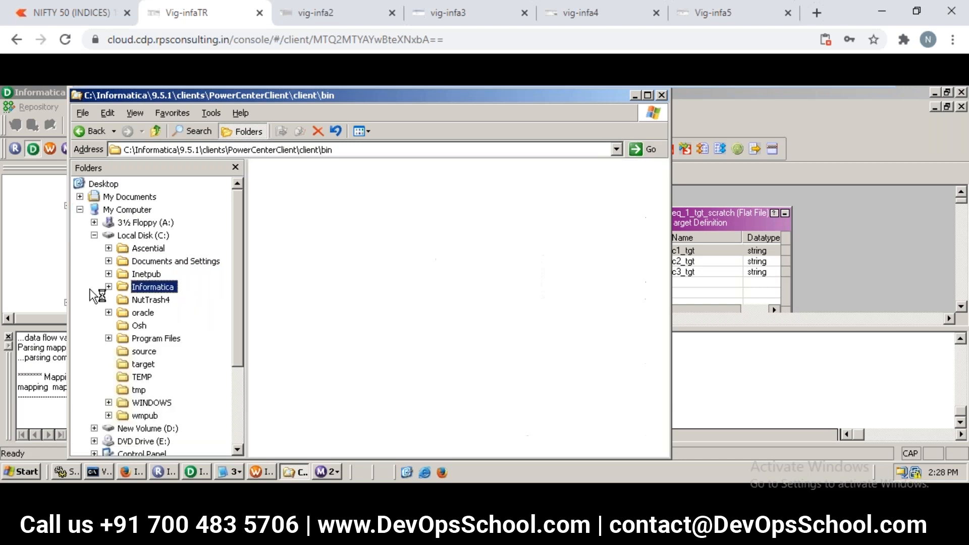
scroll(92, 296, down, 2)
scroll(93, 296, down, 1)
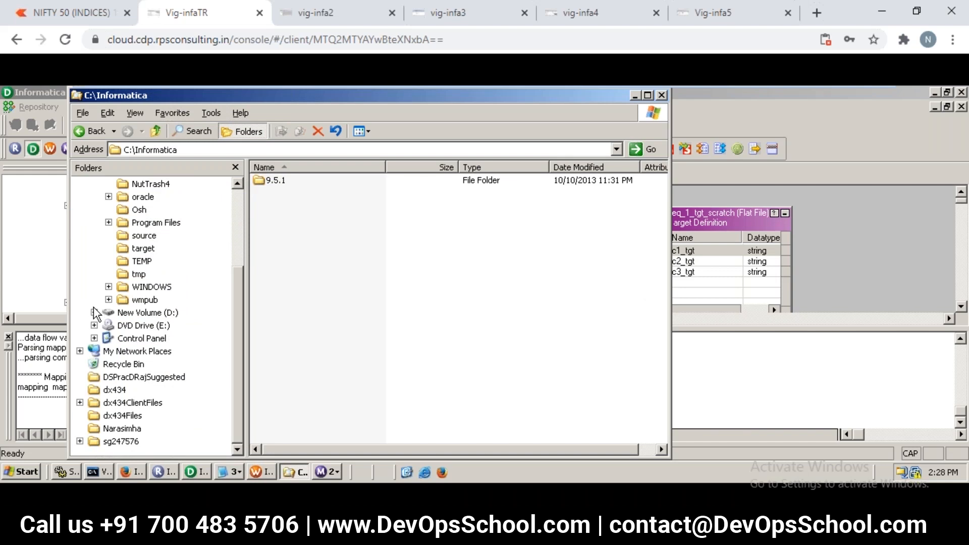
click(93, 311)
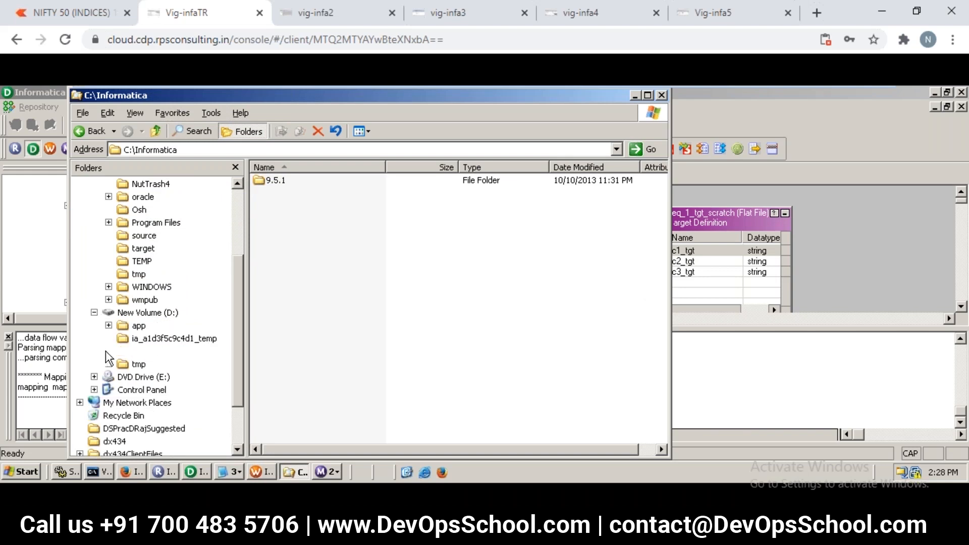
click(108, 352)
click(123, 363)
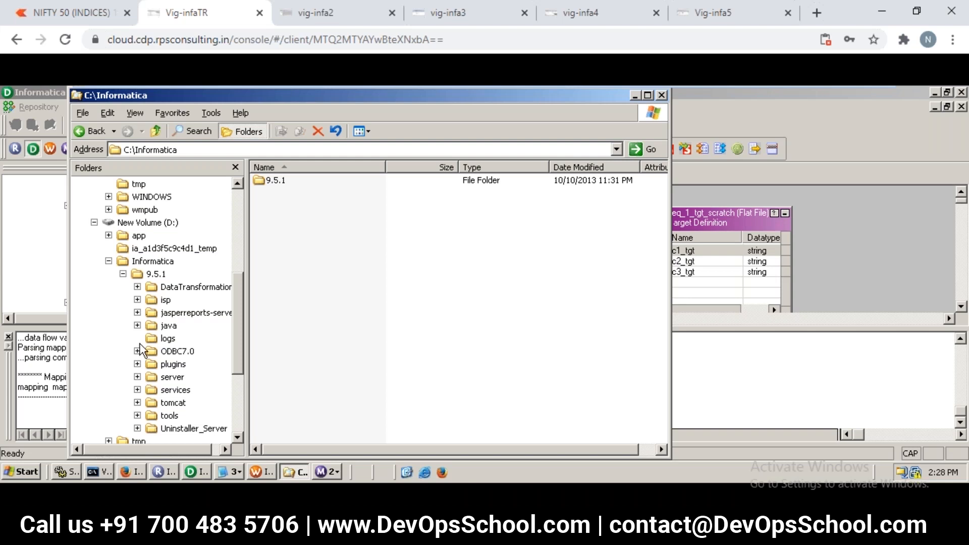
click(154, 274)
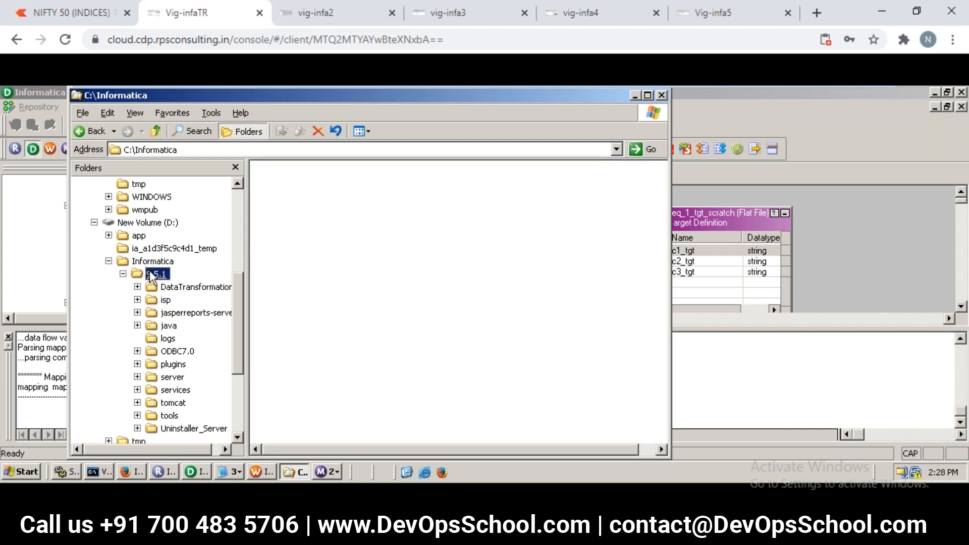
- Open the infa_shared folder inside D:\Informatica\9.5.1\server to view its subfolders
click(137, 376)
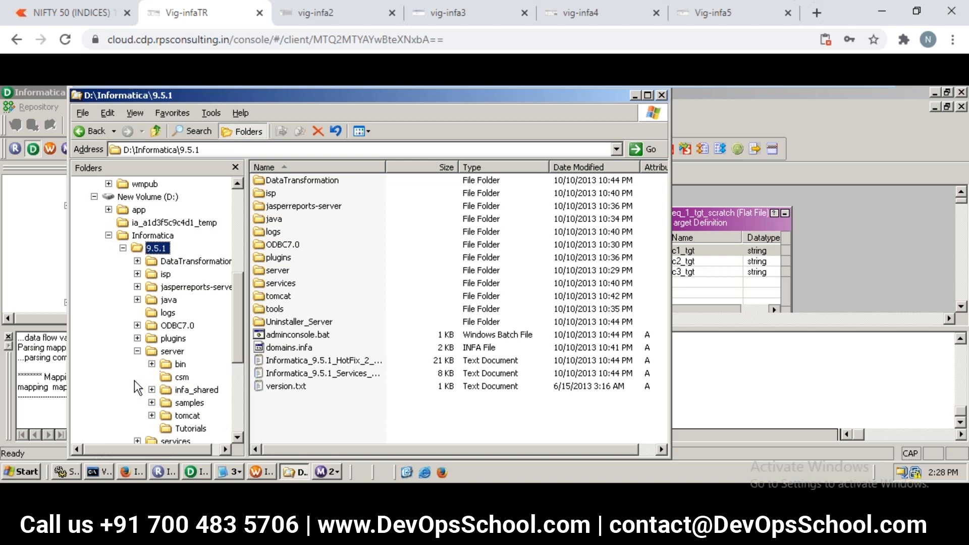
click(173, 352)
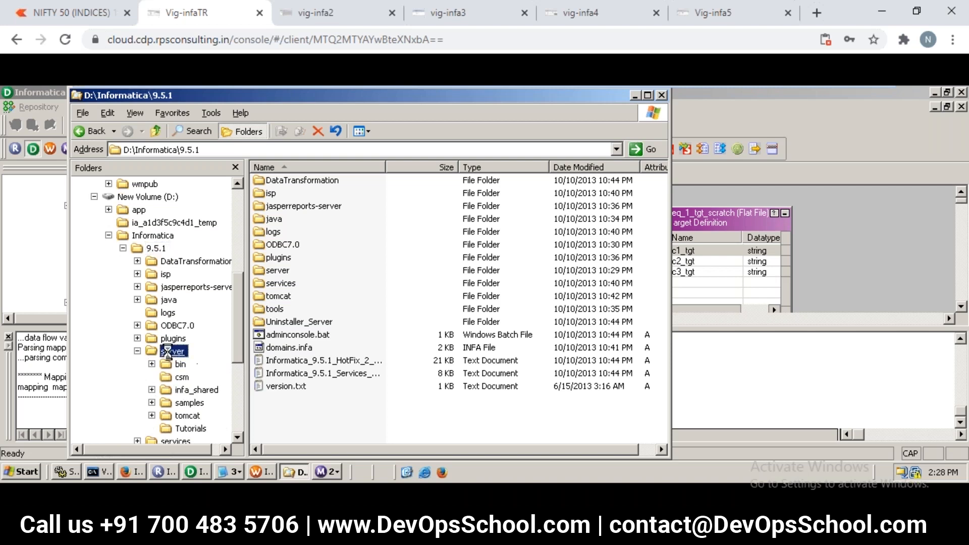
click(214, 391)
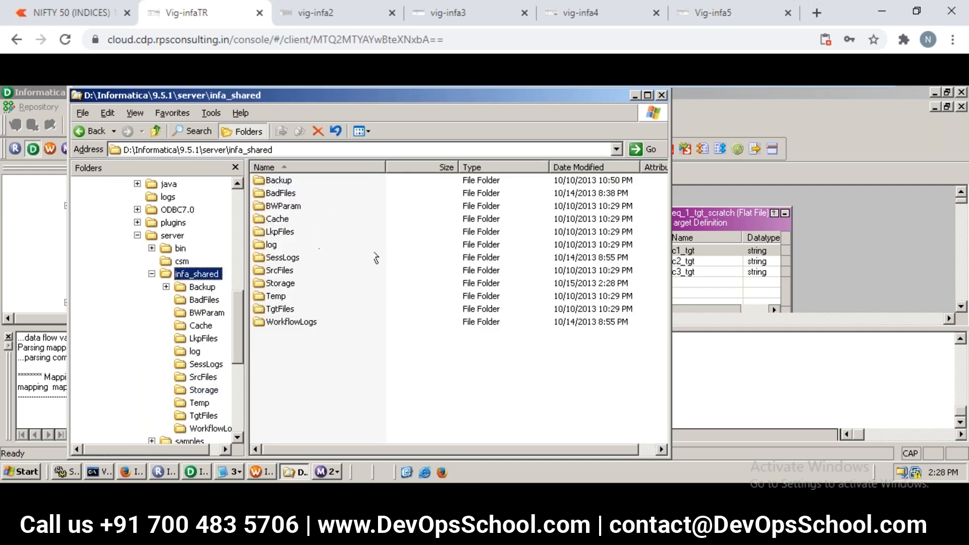
click(349, 220)
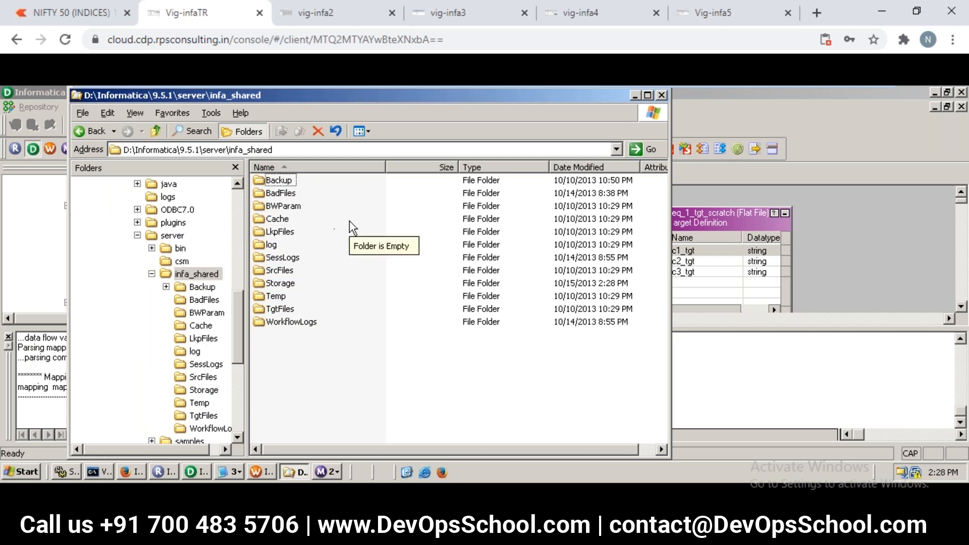
- Examine the contents of the SrcFiles, TgtFiles and LkpFiles folders inside infa_shared
click(285, 270)
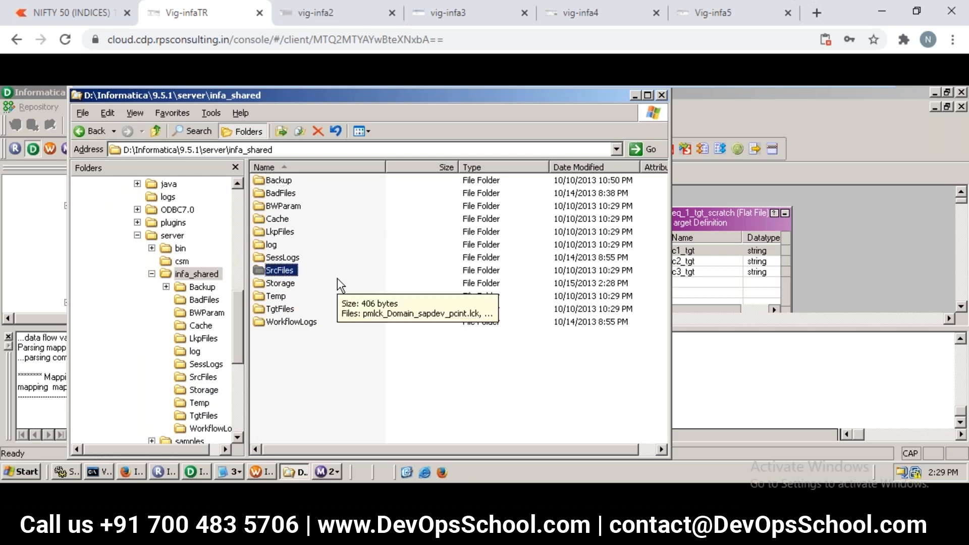
click(285, 309)
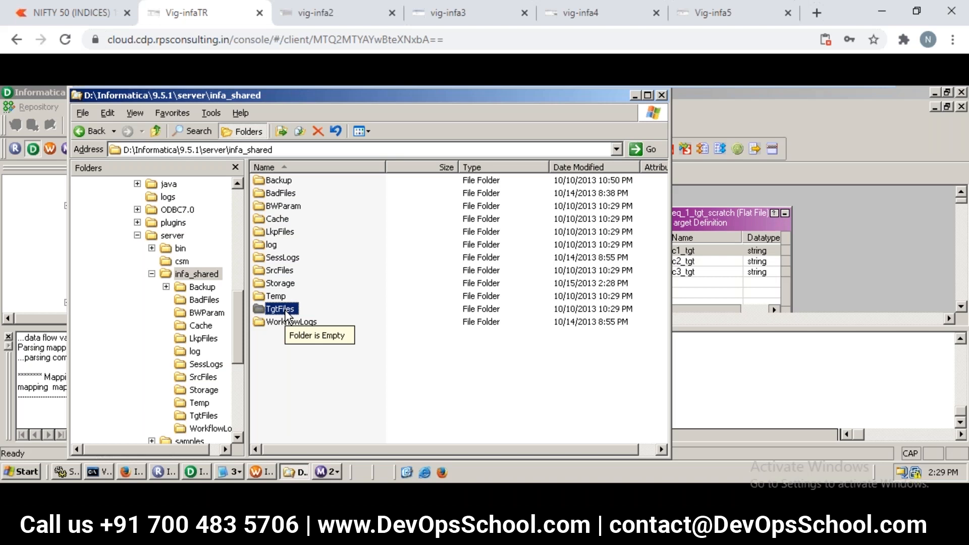
click(279, 259)
double_click(279, 271)
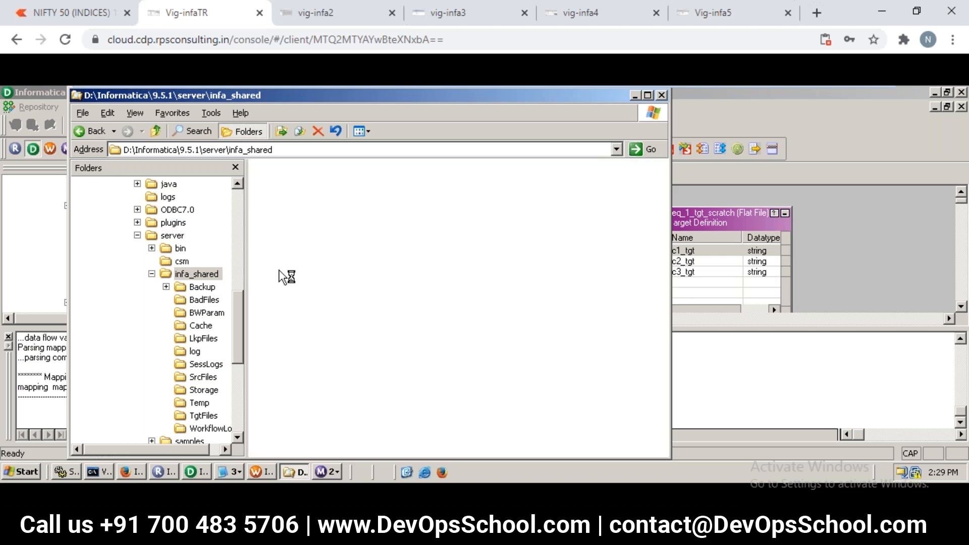
click(102, 134)
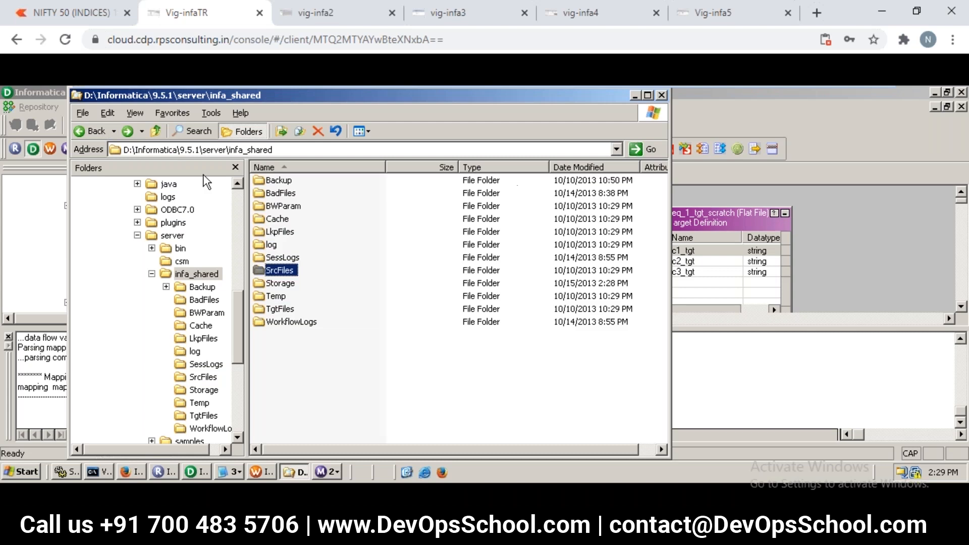
double_click(290, 306)
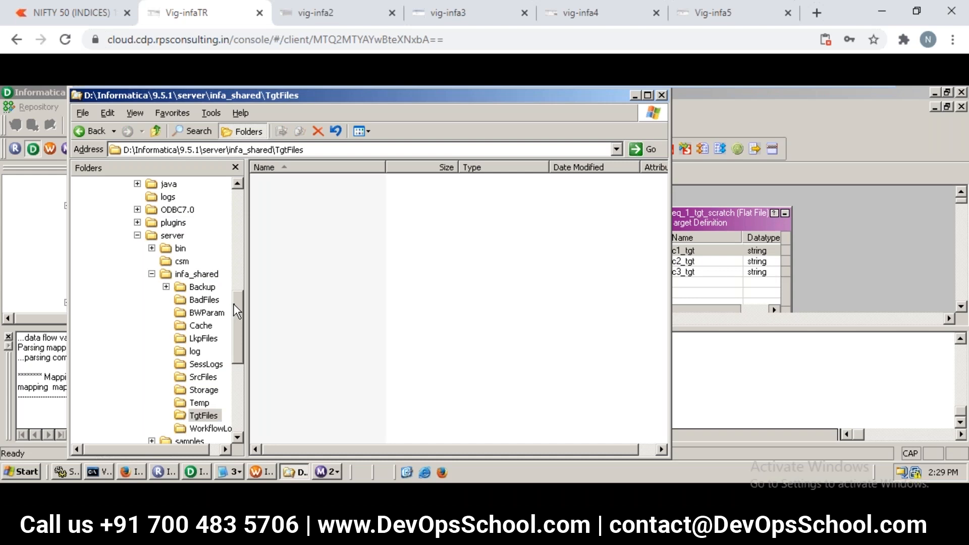
mouse_move(235, 304)
mouse_down()
mouse_move(234, 354)
mouse_move(232, 323)
mouse_up()
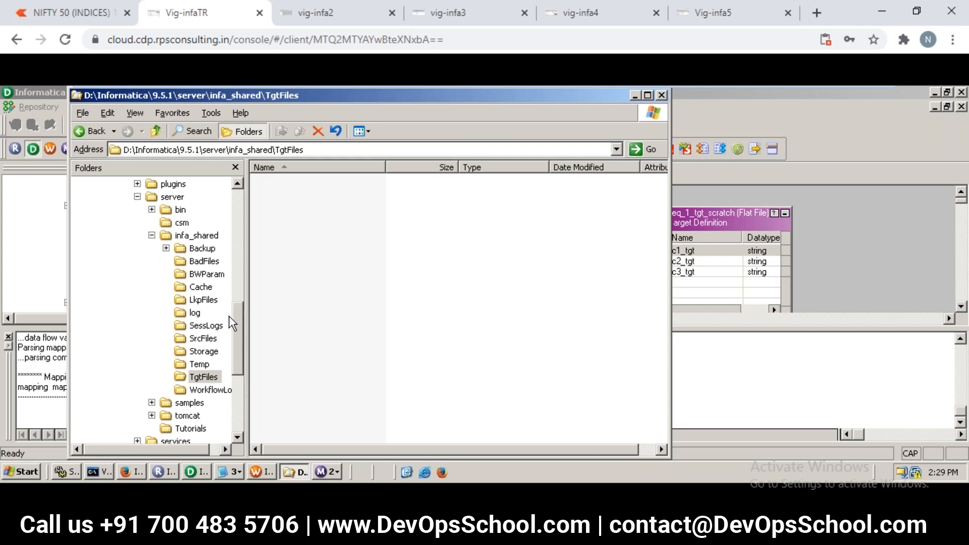
click(213, 301)
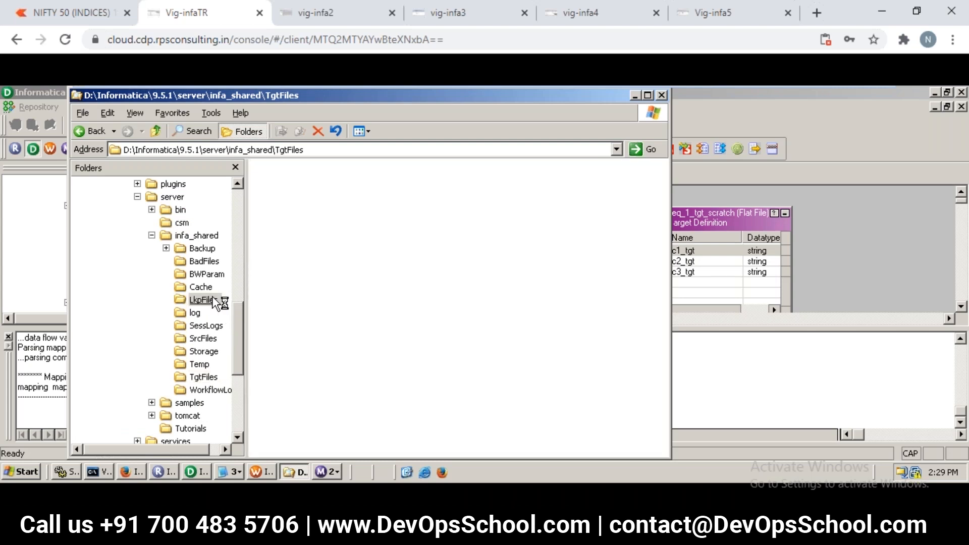
- Open the SessLogs folder inside infa_shared to view its session log files, and close the Workflow Monitor windows
click(210, 225)
click(211, 236)
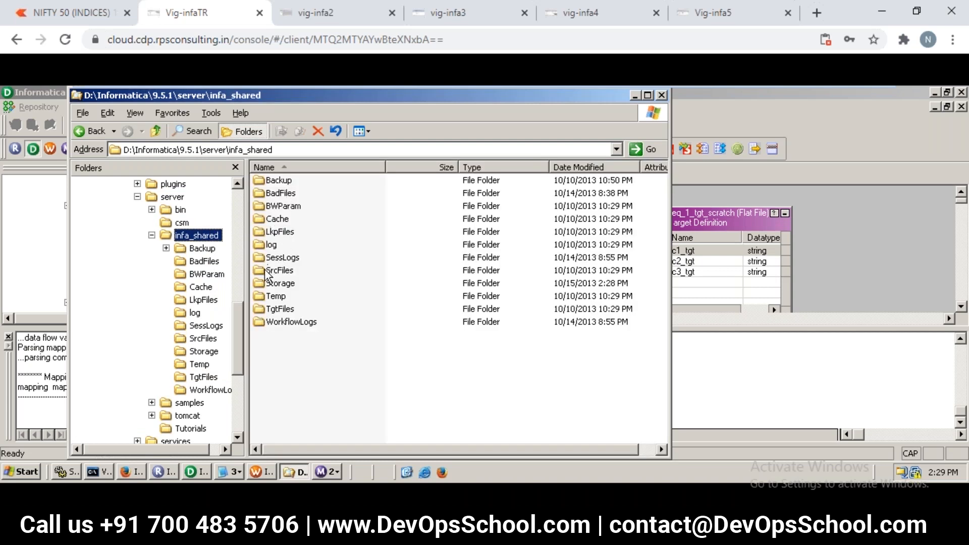
double_click(272, 258)
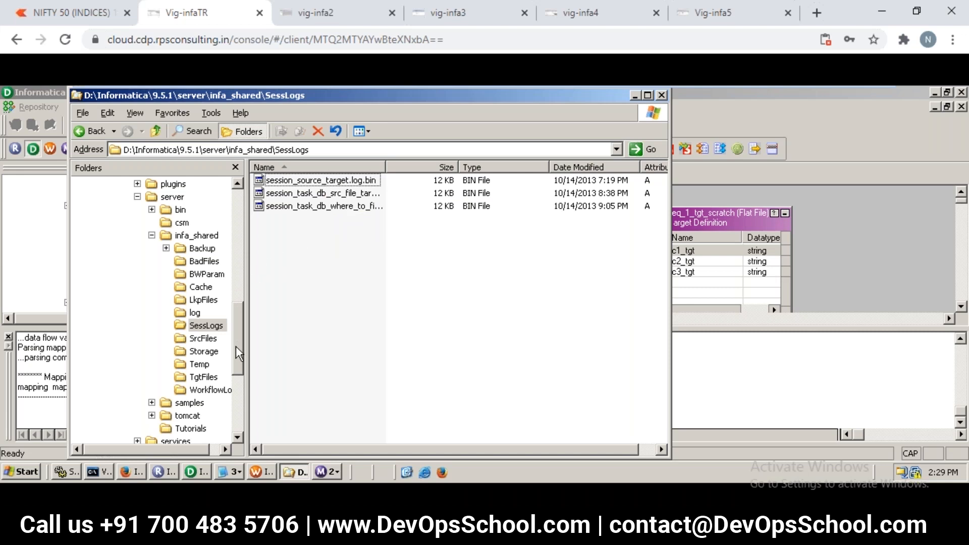
drag(235, 350, 234, 375)
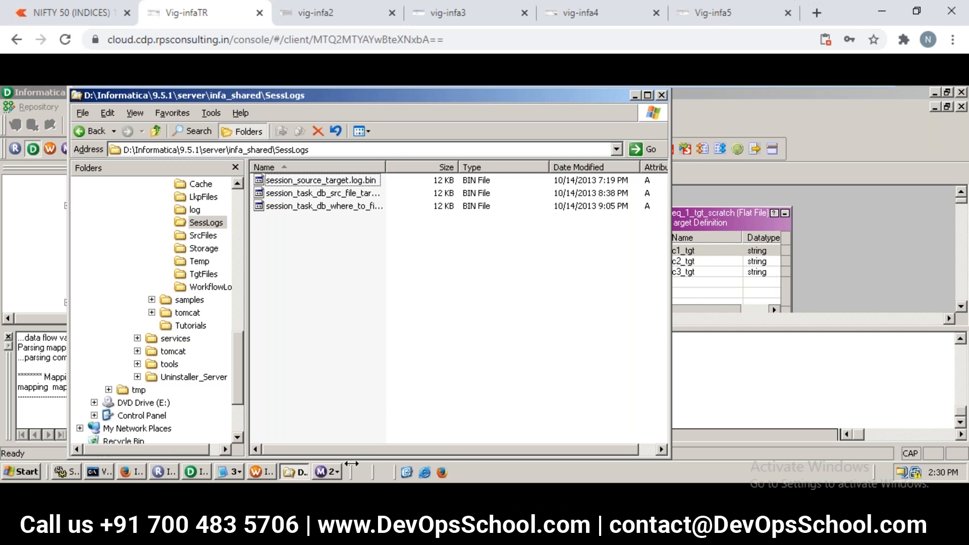
click(323, 474)
click(322, 473)
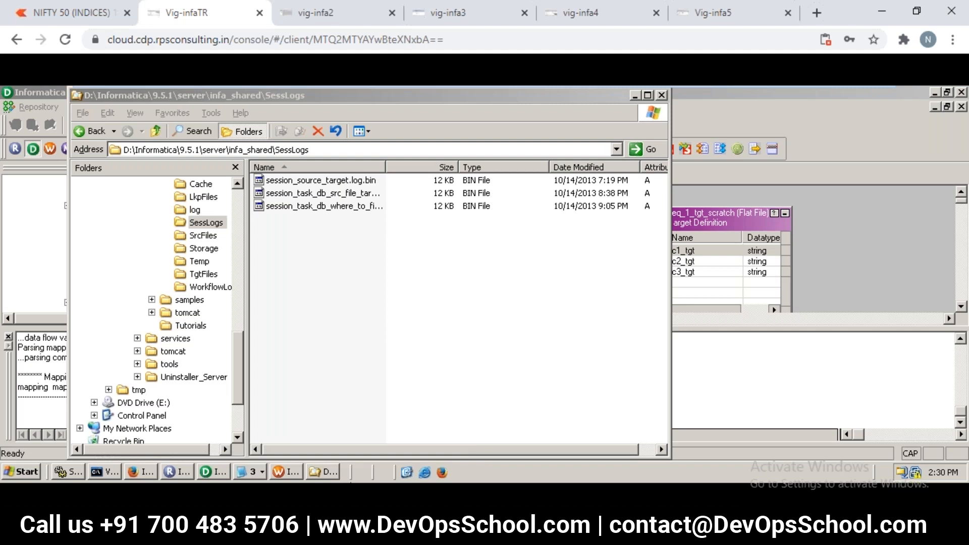
- Switch to the untitled Notepad note and write "DEPT=====>FILTER=====>TRG1====>FILTER 1" above the environment section
mouse_move(537, 535)
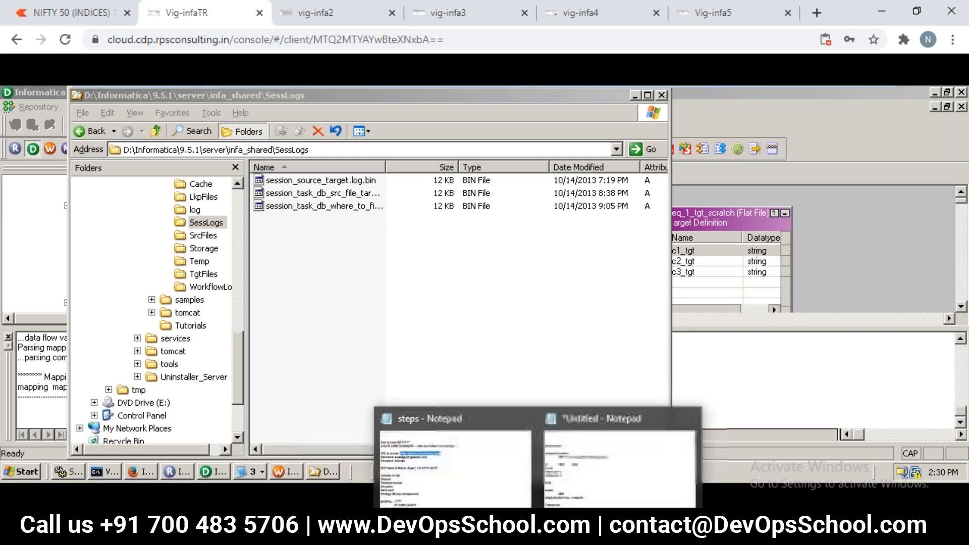
click(607, 472)
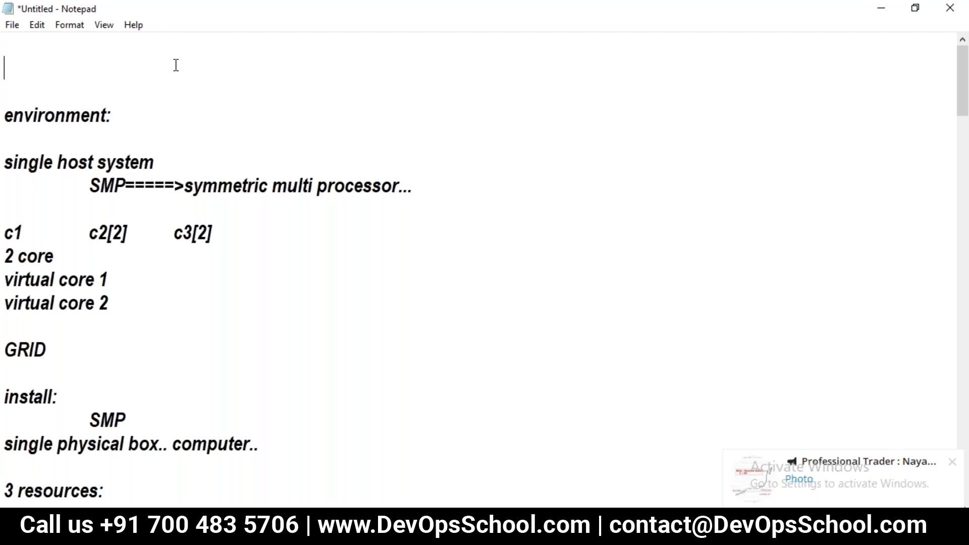
text(DEPT===)
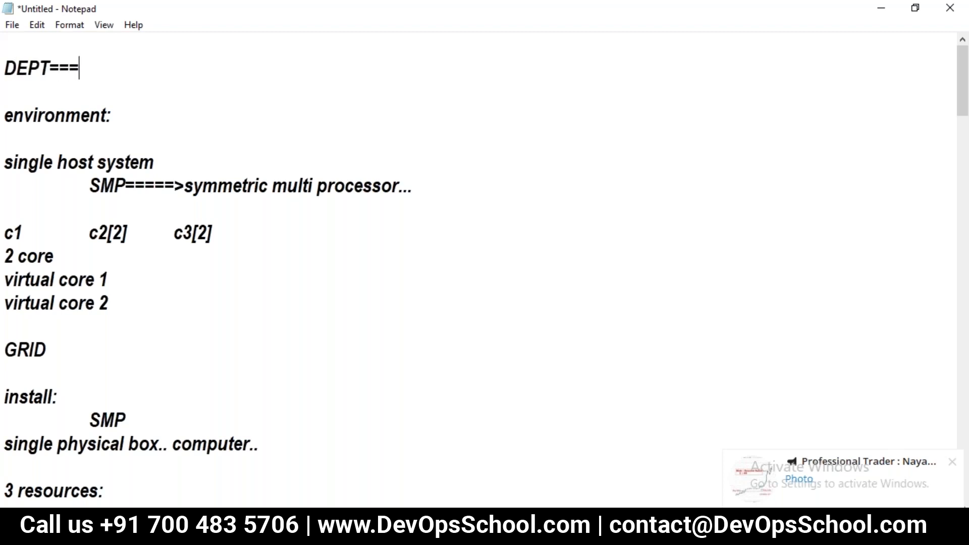
text(==>FILTER=)
text(====>)
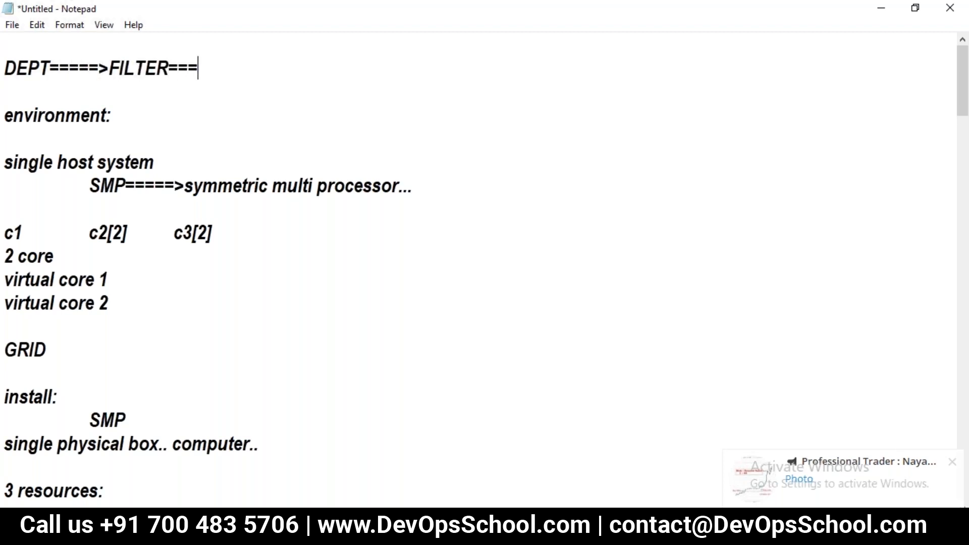
text(TRG1)
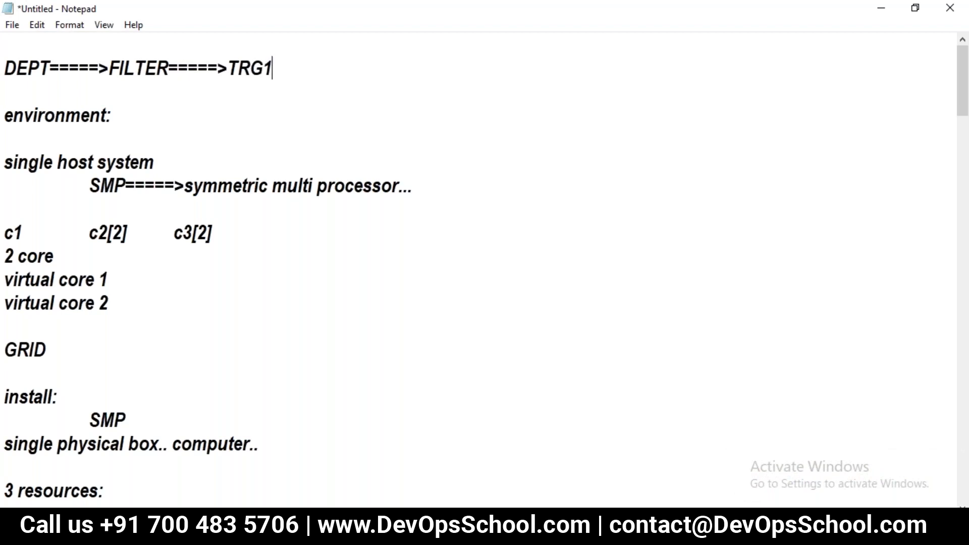
text(====>FILET)
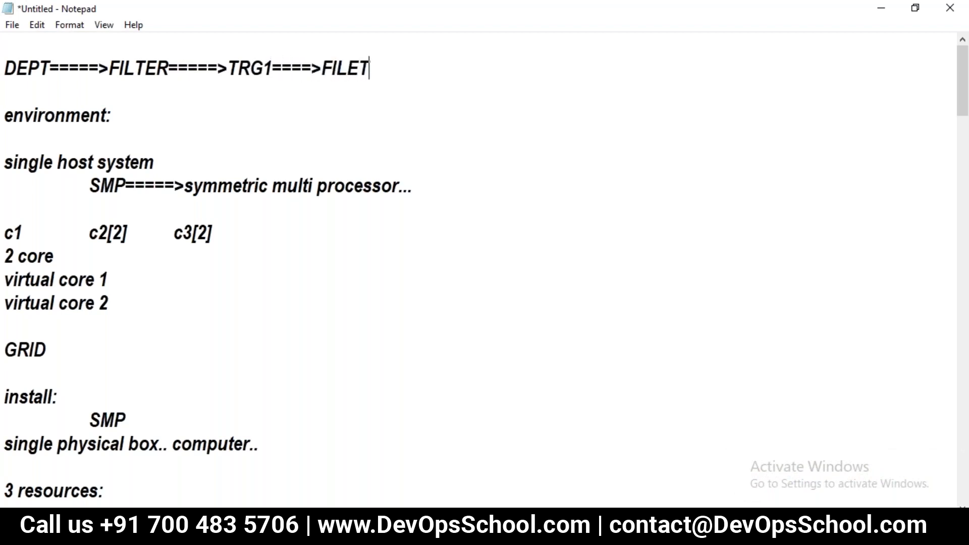
key(BackSpace)
key(BackSpace)
text(TER 1)
- Add an indented second line reading "FILTER------->TRG2========>DEPTNO>20" beneath the first data flow line
key(Down)
key(Tab)
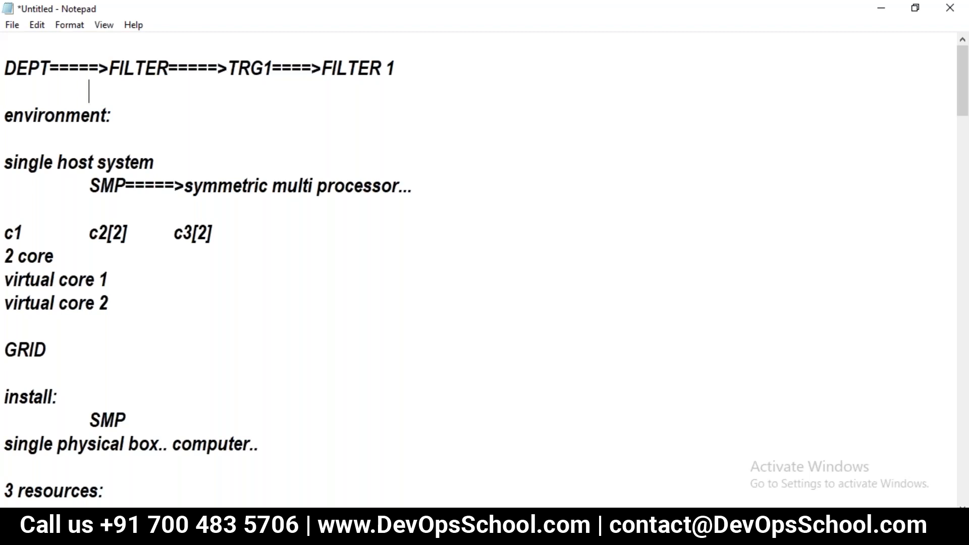
text(FILTER------->TRG2========>DP)
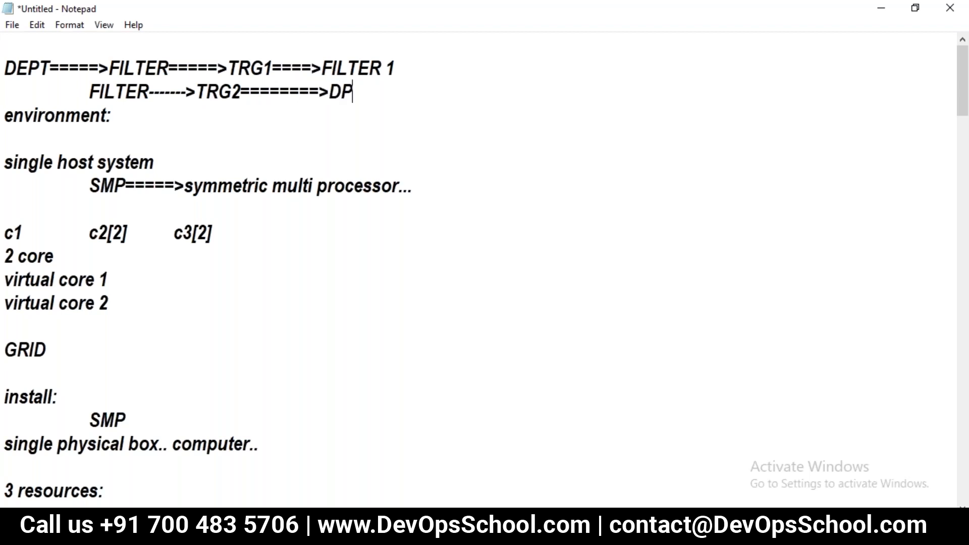
key(BackSpace)
text(EPTNO>20)
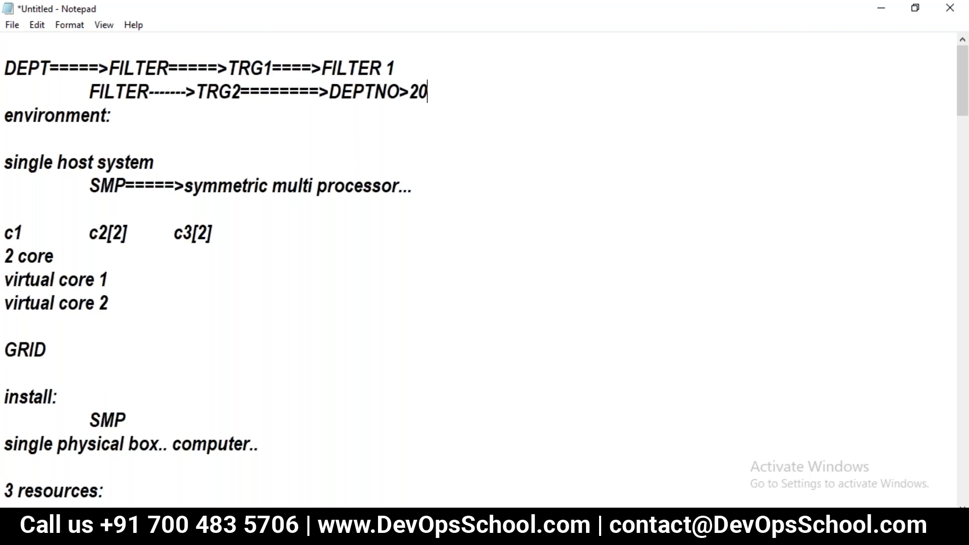
- Append "- DEPTNO<20" to the first data flow line and insert a blank line above "environment:"
click(394, 68)
text(- DEPTNO)
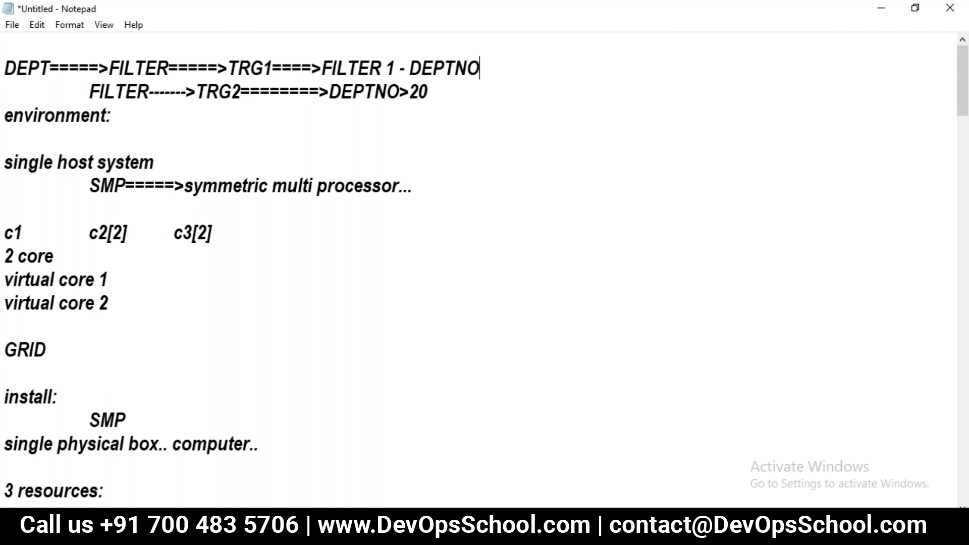
text(<20)
click(4, 91)
key(Down)
key(Return)
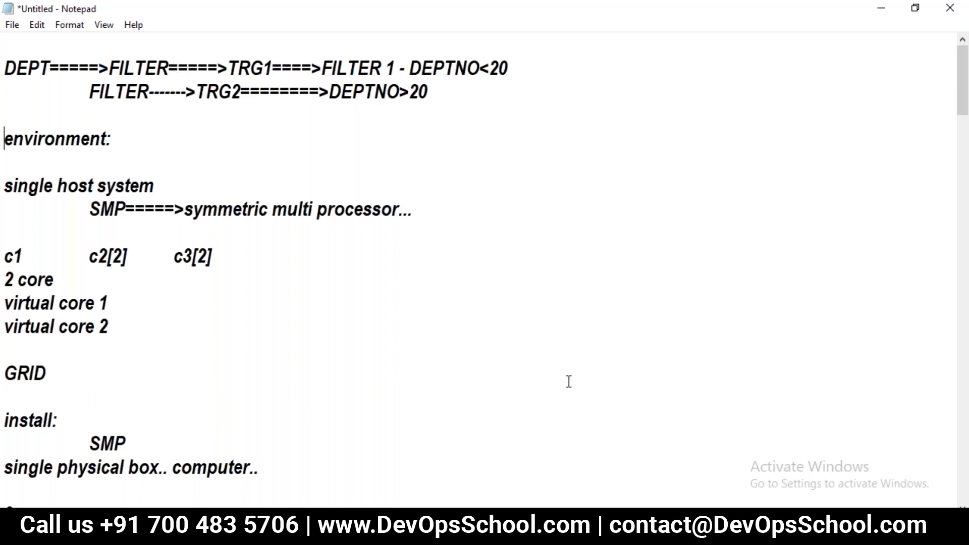
- Switch to the Vig-infaTR remote session in Chrome and view the DEPT source in PowerCenter Designer's Source Analyzer
mouse_move(575, 533)
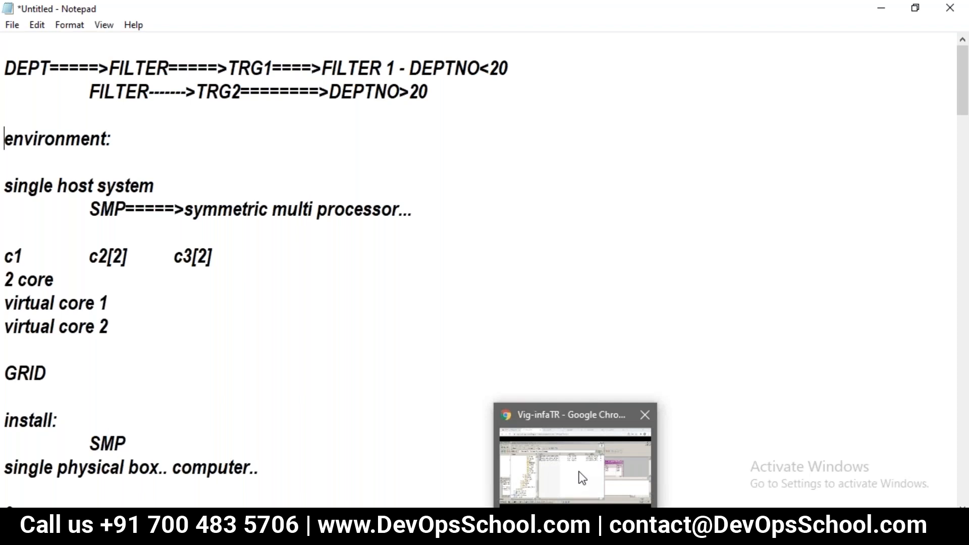
click(579, 471)
click(447, 256)
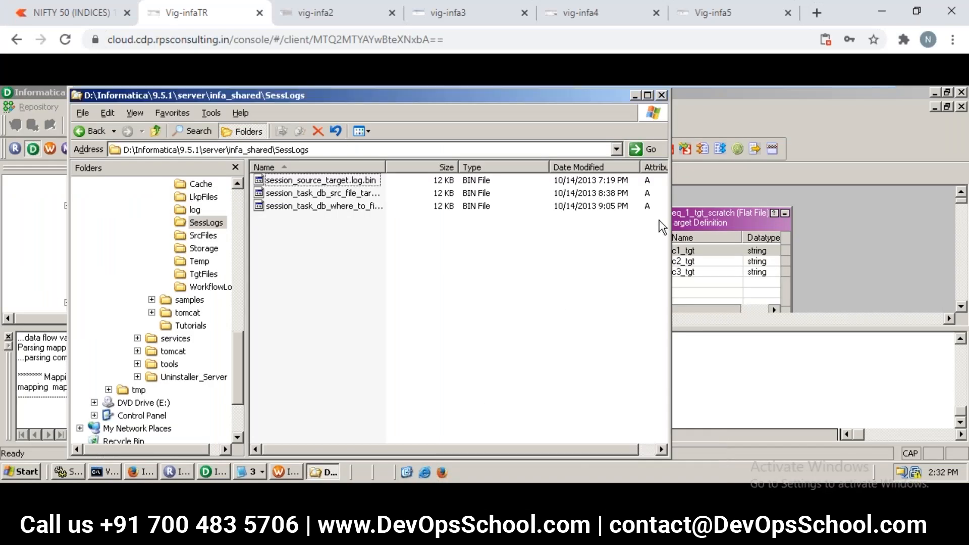
click(819, 208)
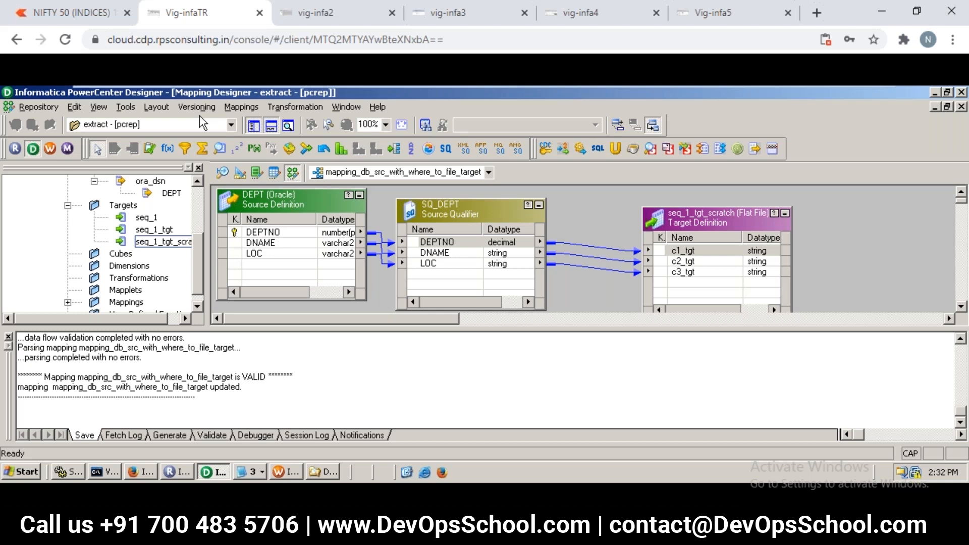
click(222, 173)
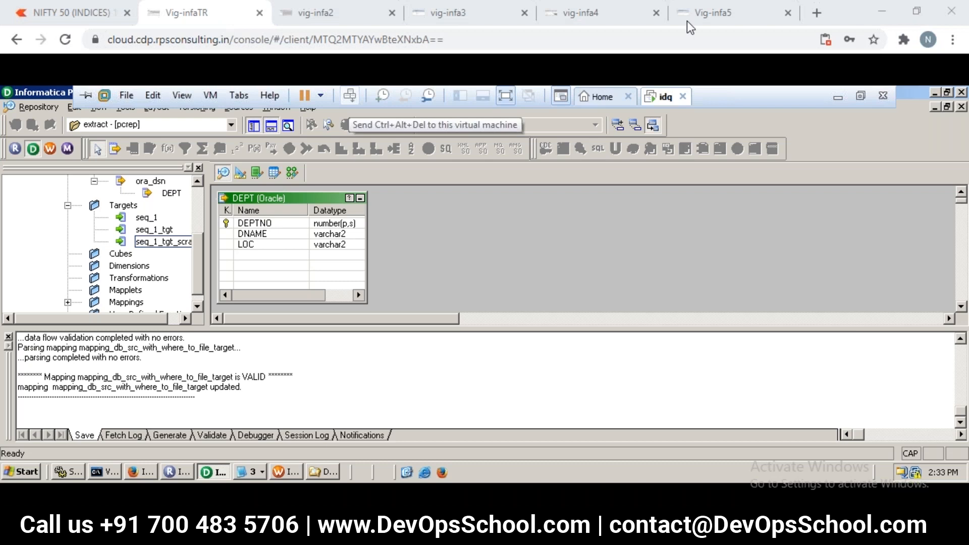
- Switch to the vig-infa3 session, open the Source Analyzer in PowerCenter Designer and clear all sources from its workspace
click(478, 18)
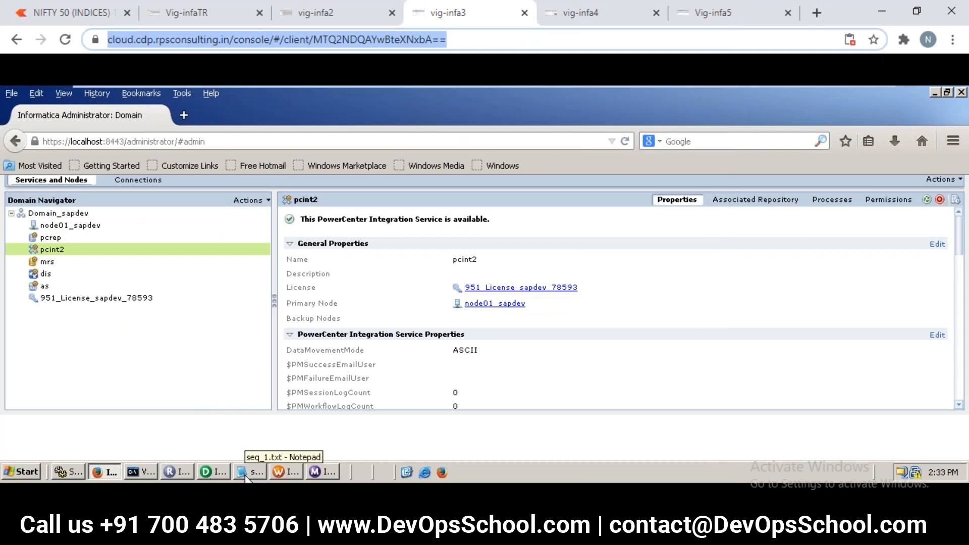
click(207, 477)
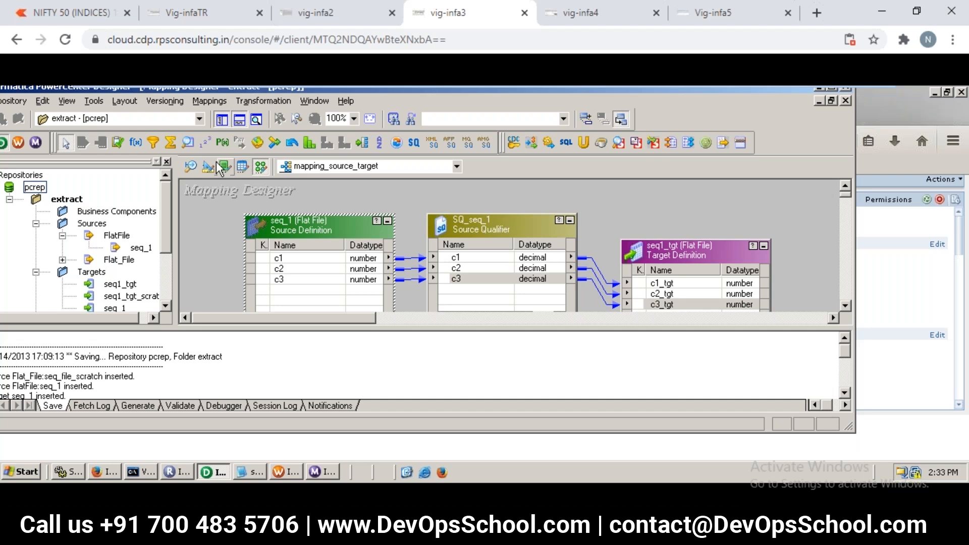
click(192, 166)
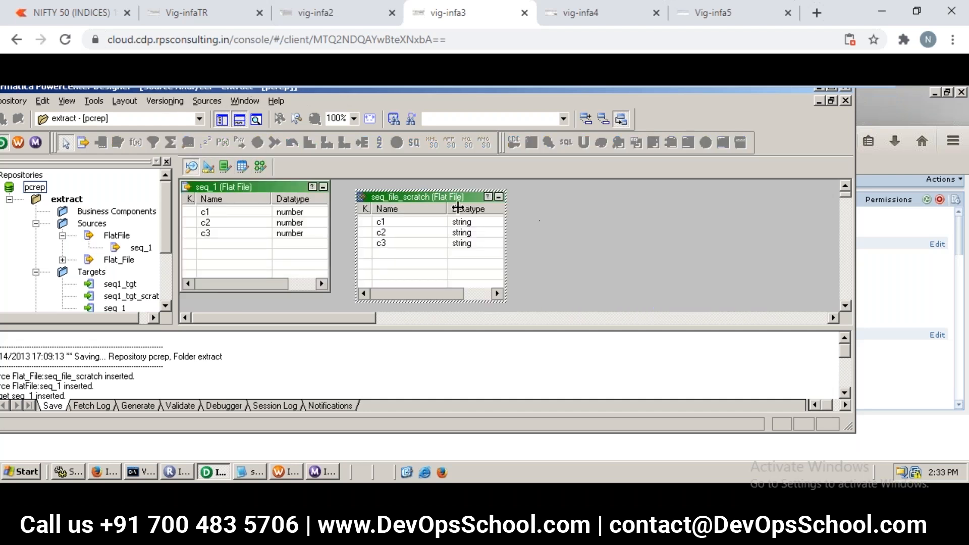
right_click(586, 215)
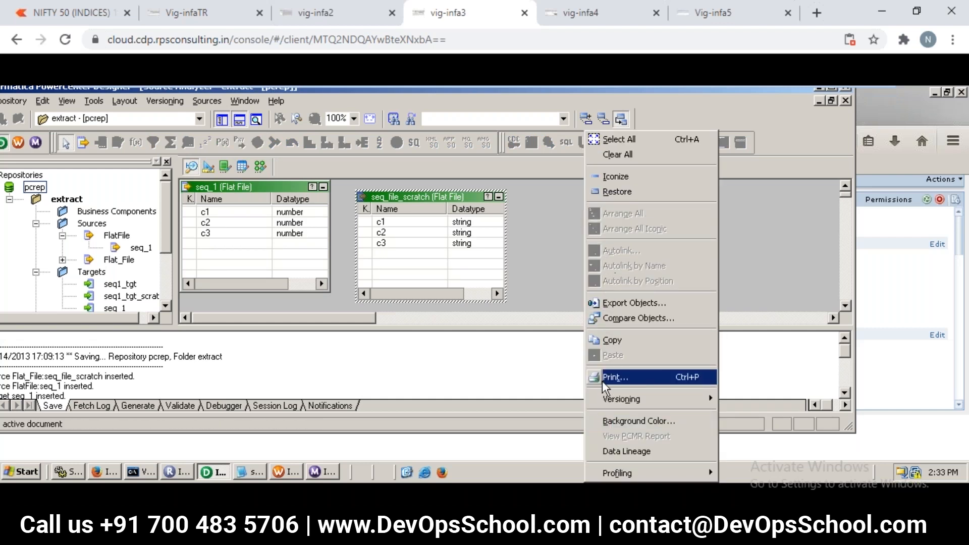
click(614, 155)
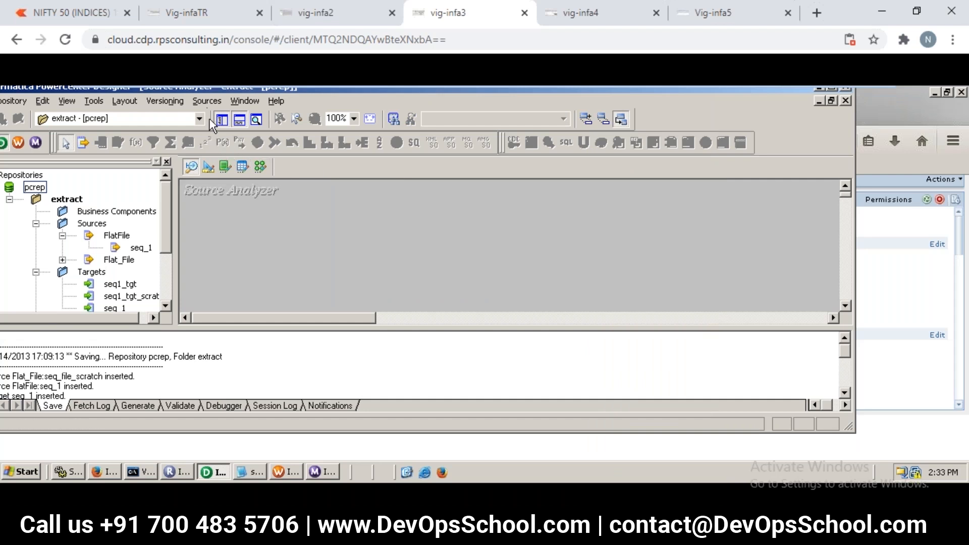
- Start importing source tables from a database with ora_dsn (Oracle in OraDb11g_home1) as the ODBC data source
click(206, 101)
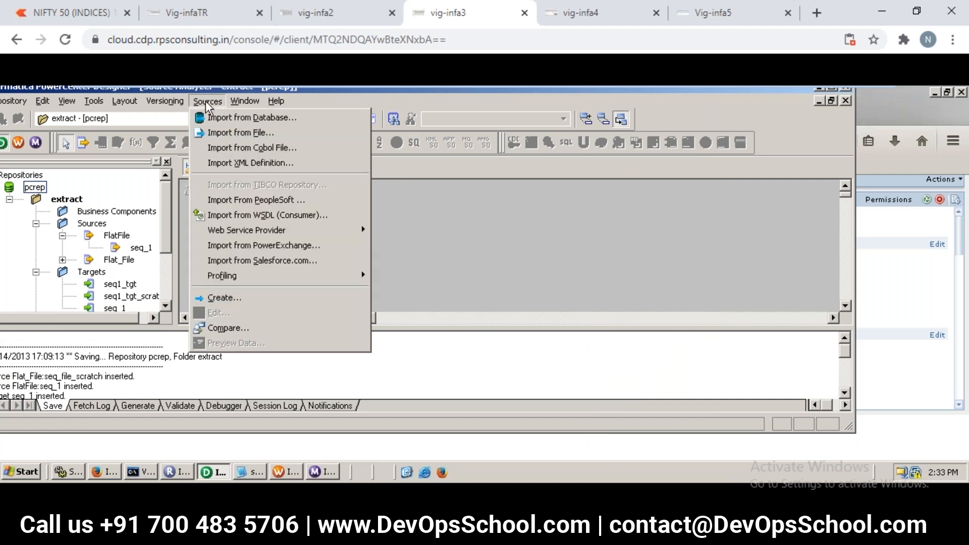
click(225, 119)
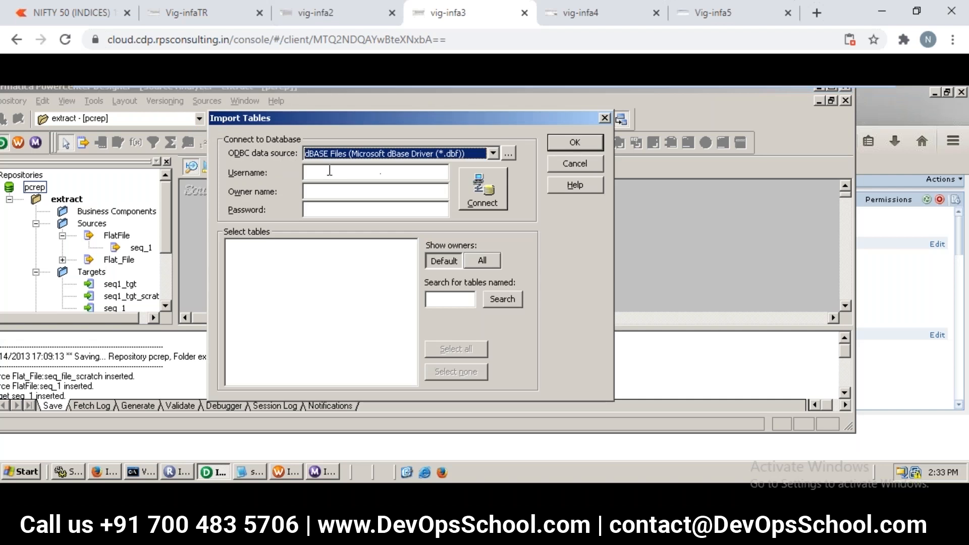
click(393, 154)
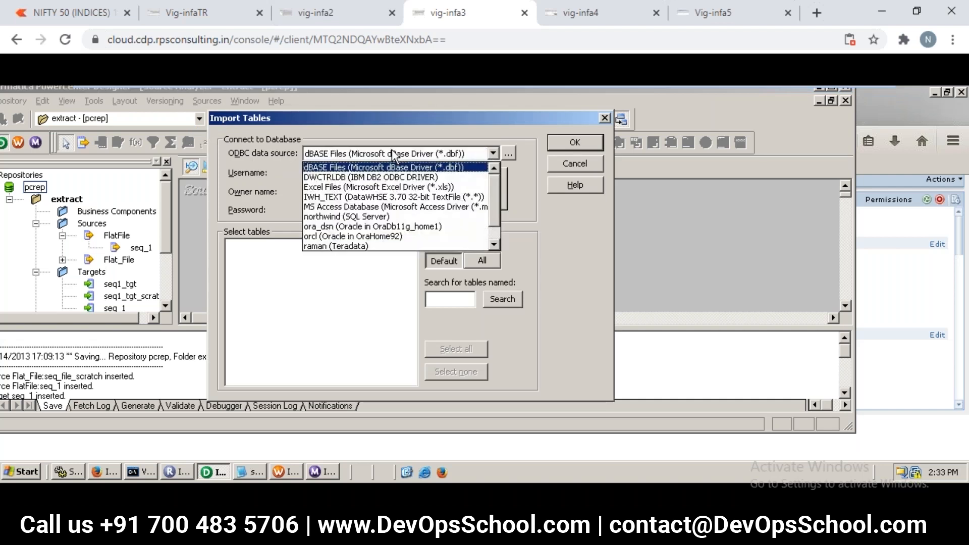
click(372, 228)
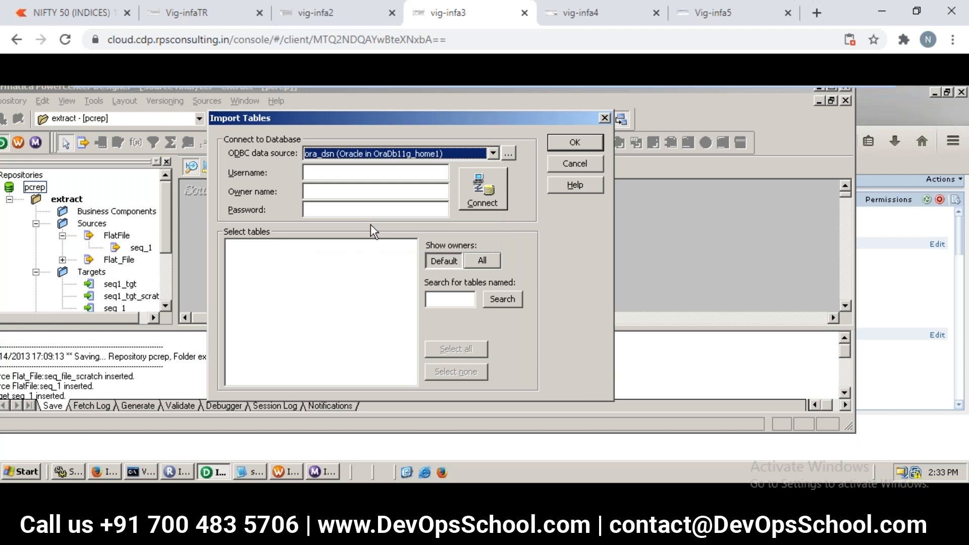
- Enter the username scott and the account password, and try to connect to the Oracle database
click(370, 172)
text(sc)
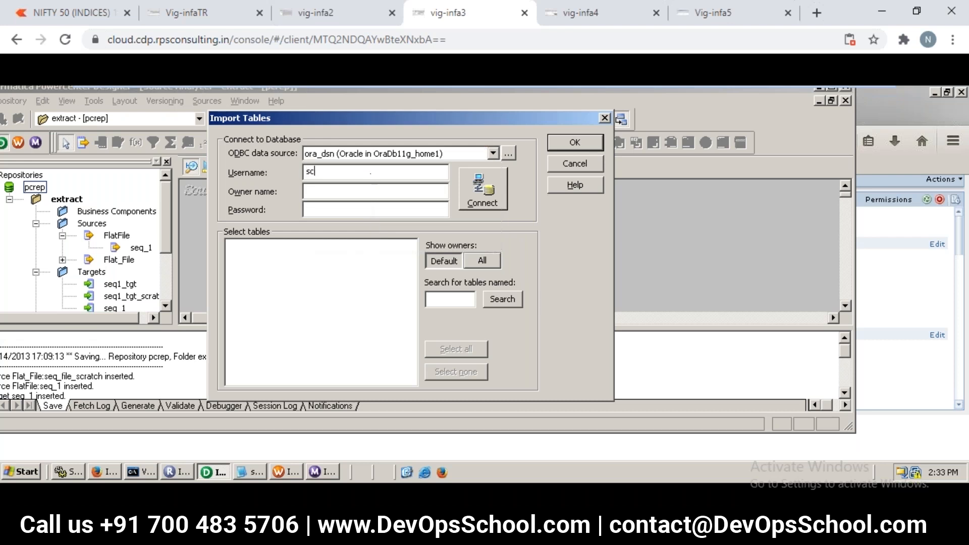
text(ott)
key(Tab)
text(tiger)
click(501, 192)
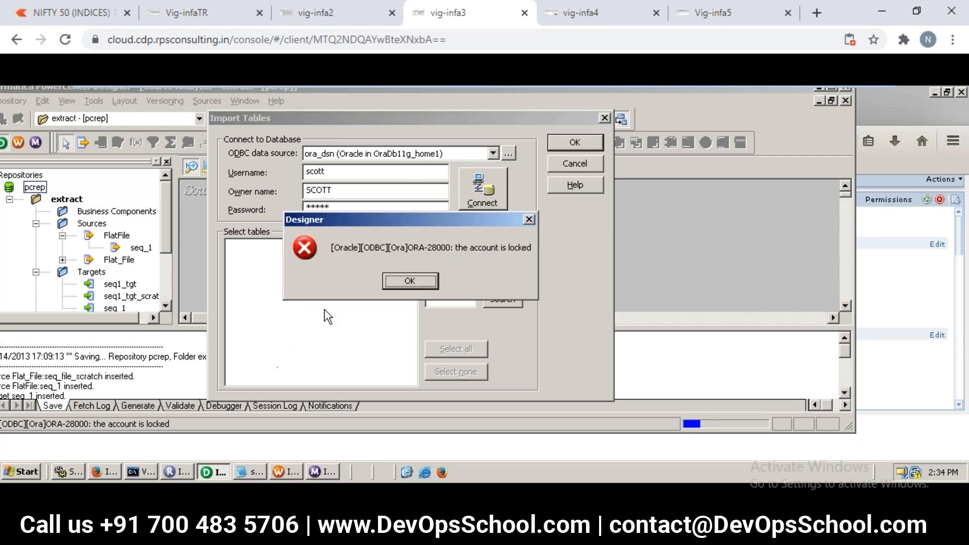
- Run "ALTER user scott account unlock;" in the SQL*Plus command prompt, then dismiss the Designer error to return to the table import
click(152, 469)
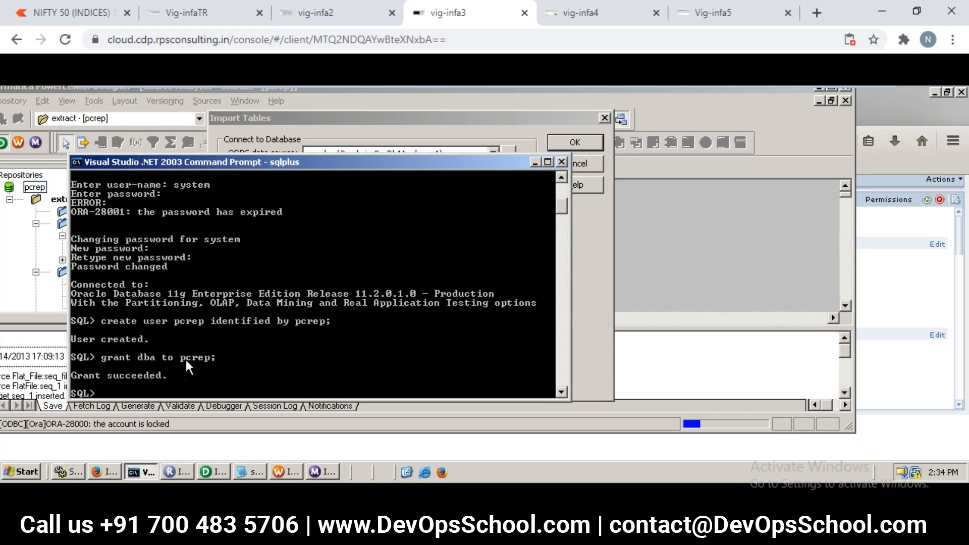
text(a)
key(BackSpace)
text(ALTER AC)
key(BackSpace)
key(BackSpace)
text(user scott)
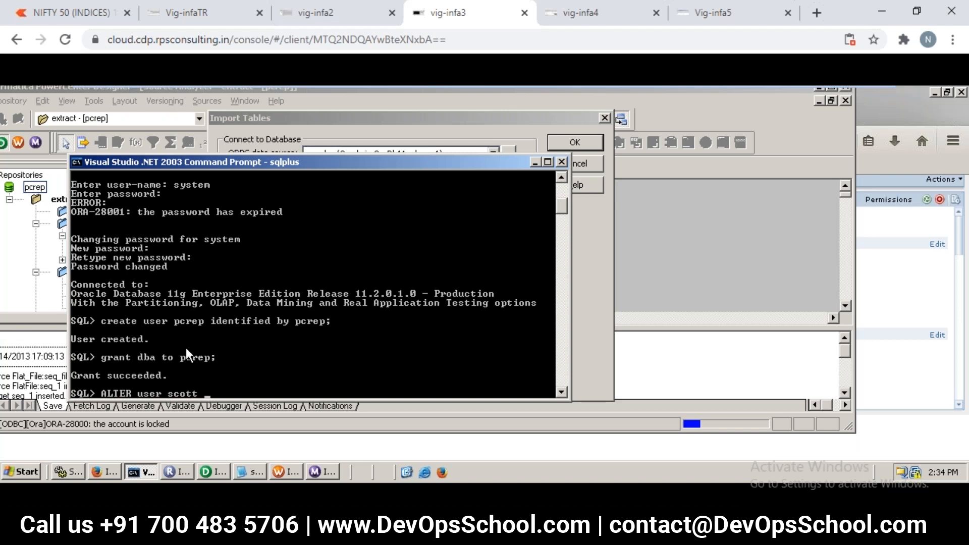
text( account unlock;)
key(Return)
text(\)
key(BackSpace)
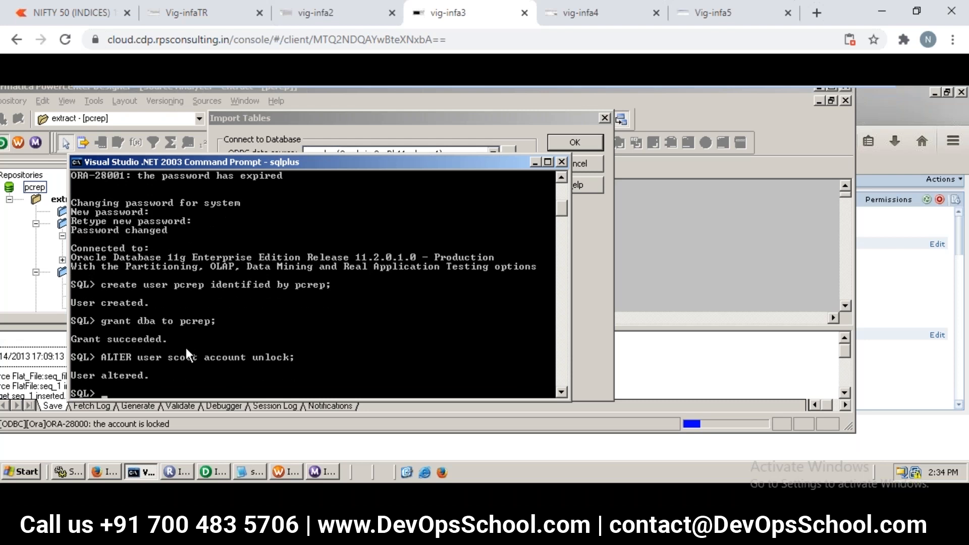
click(580, 282)
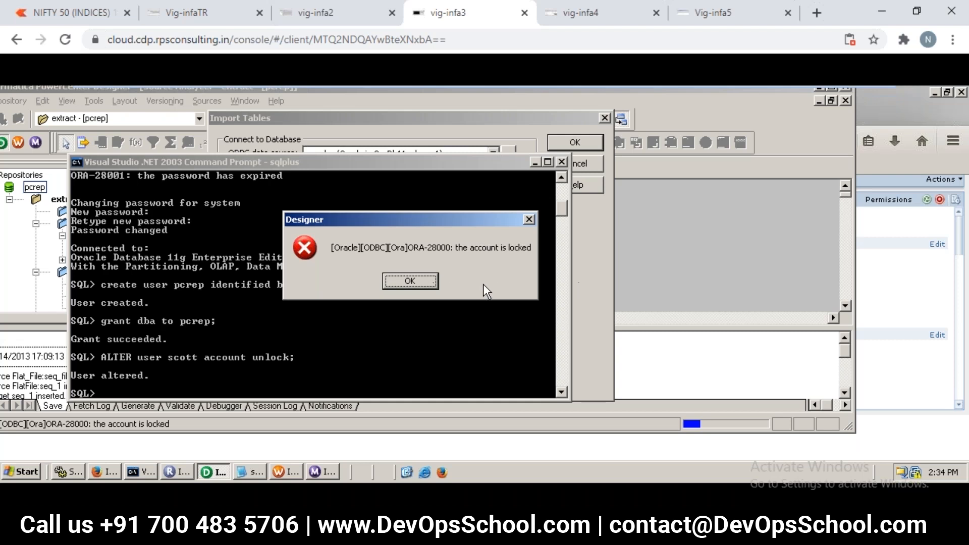
click(411, 283)
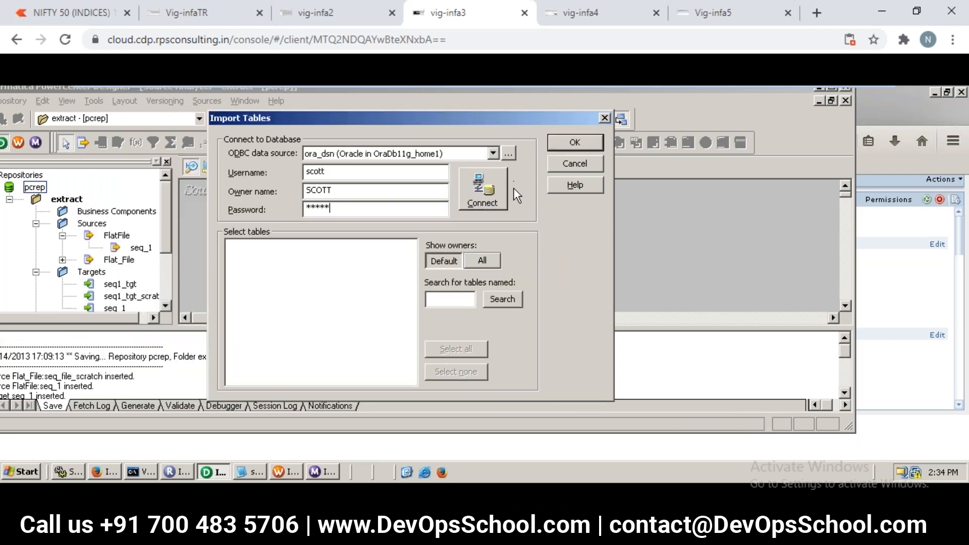
- Connect to the Oracle database and change the expired account password by entering the old password, the new password and its confirmation
click(497, 187)
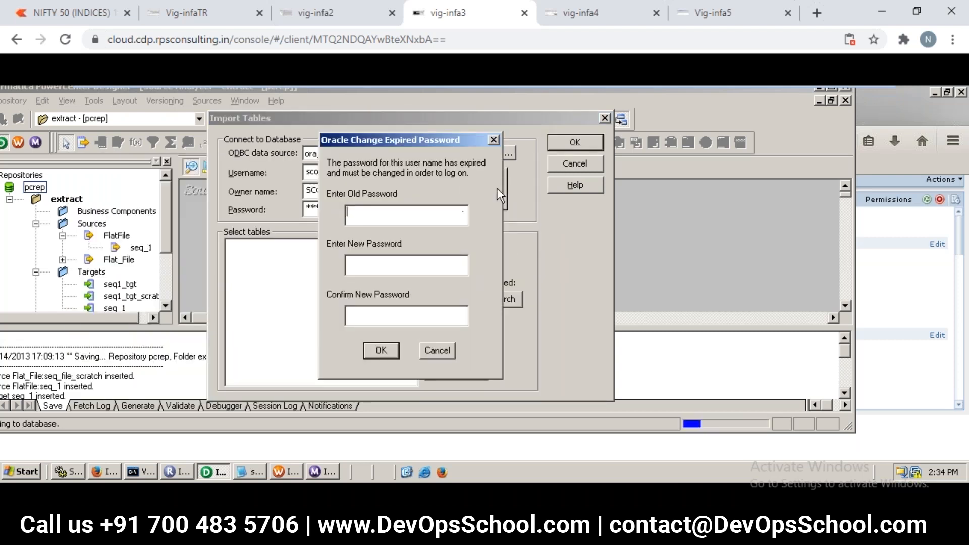
click(403, 220)
text(*****)
key(Tab)
text(*****)
key(Tab)
text(*****)
click(378, 347)
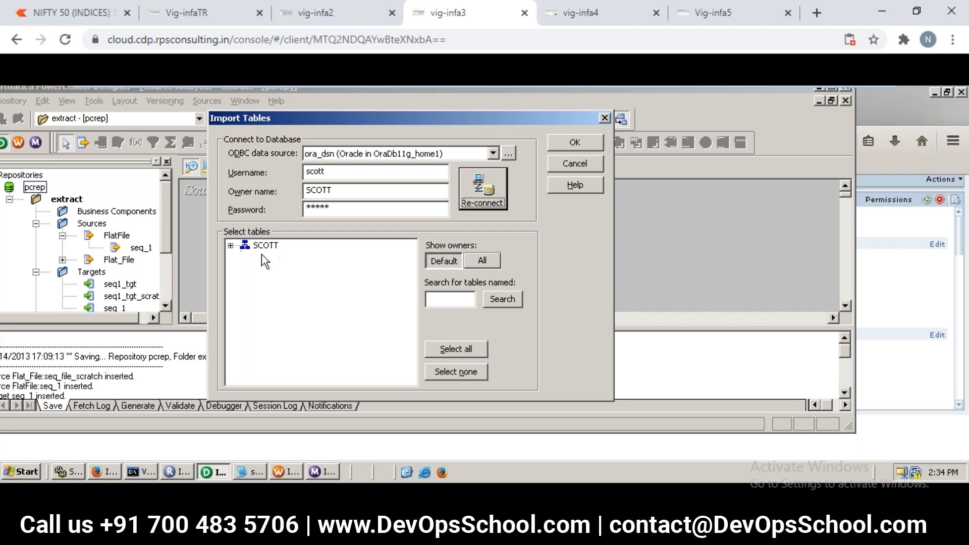
- Reconnect to the database and import the DEPT table from the SCOTT tables as a source definition
click(230, 246)
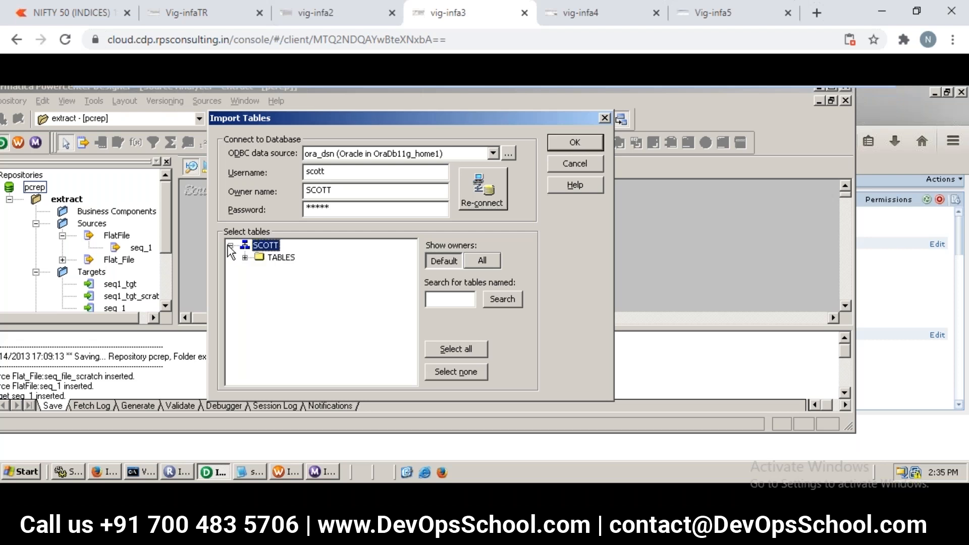
click(245, 258)
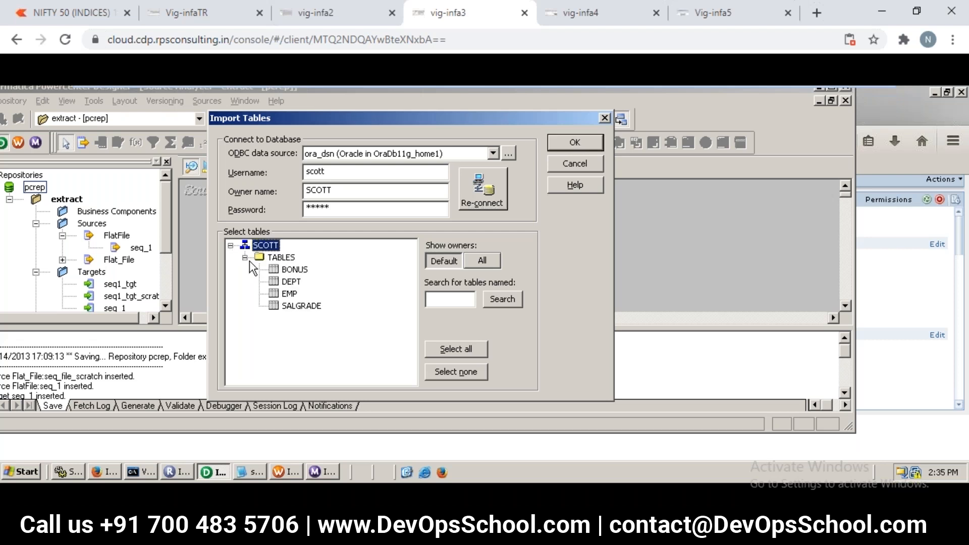
click(291, 282)
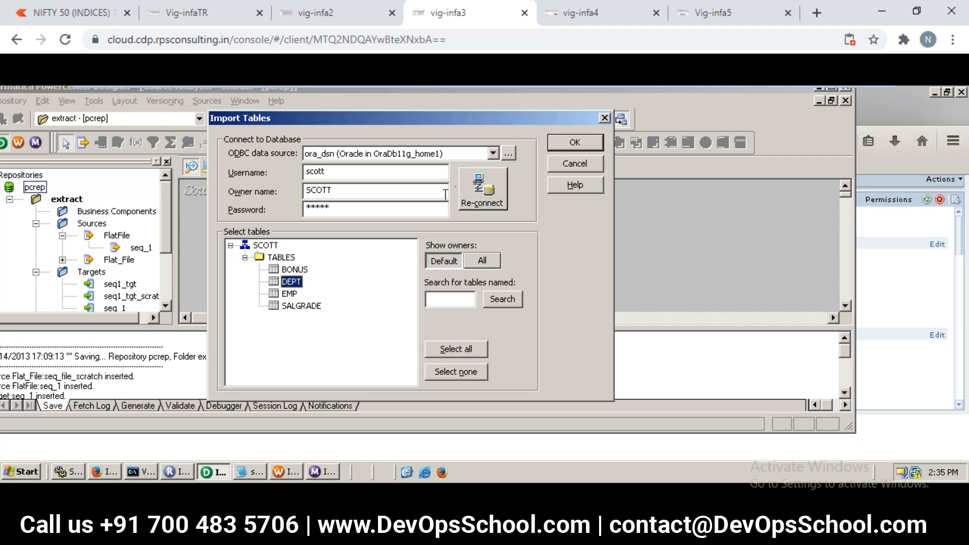
click(468, 186)
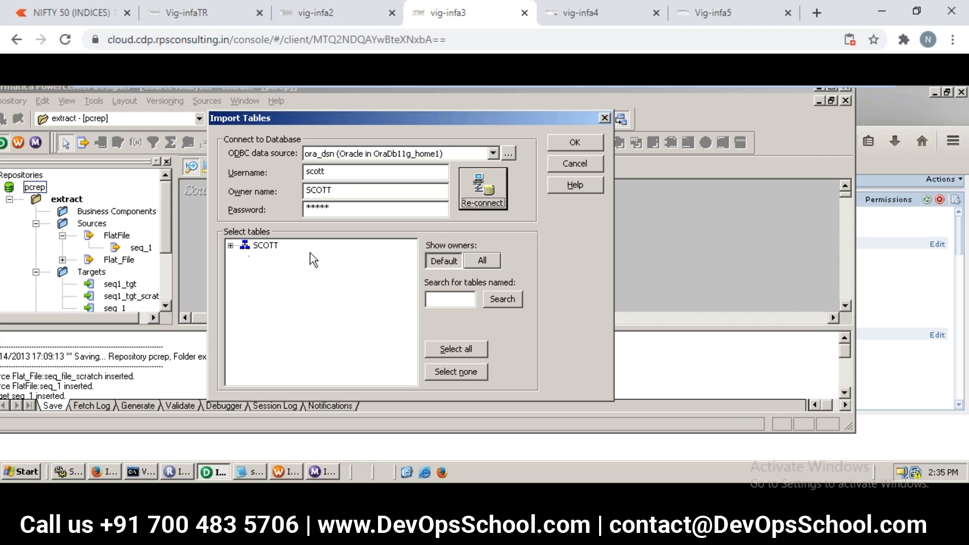
click(230, 246)
click(245, 258)
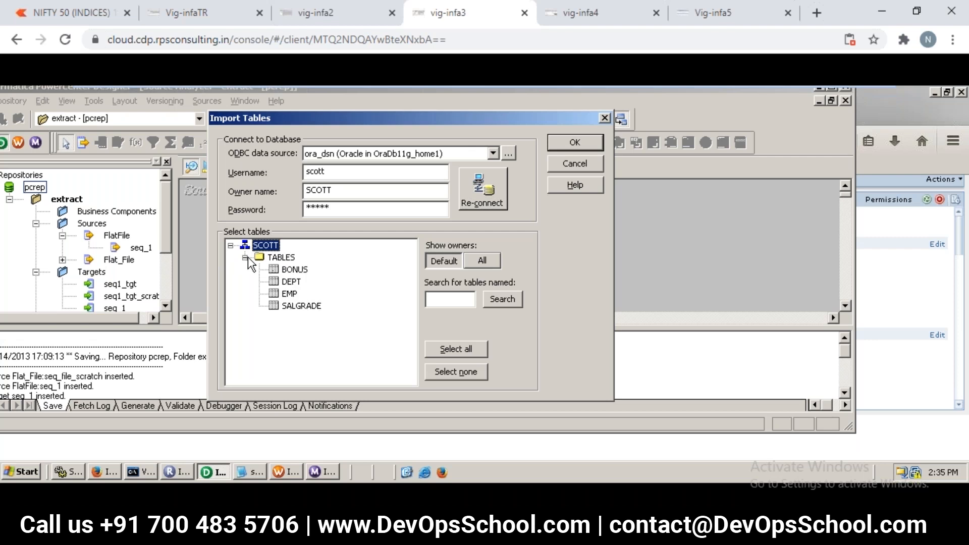
click(289, 282)
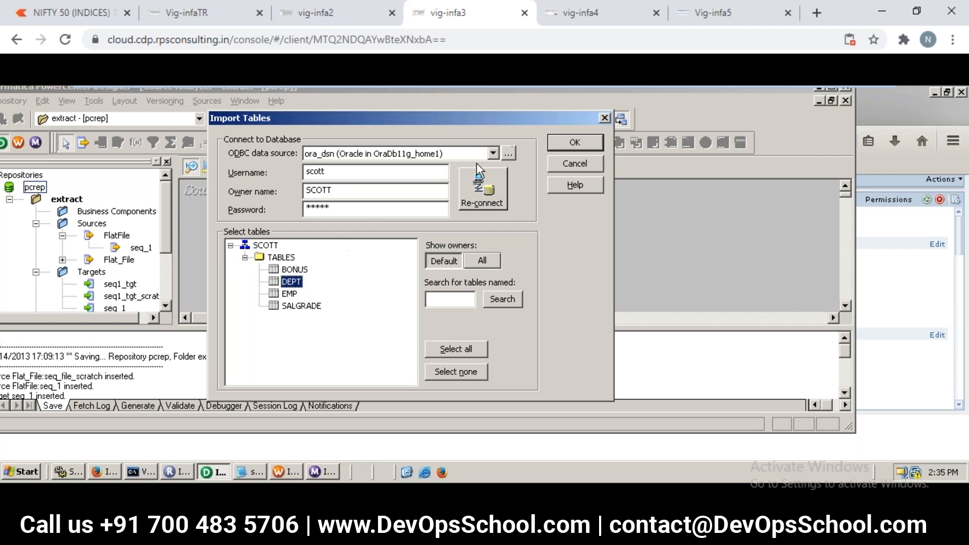
click(574, 144)
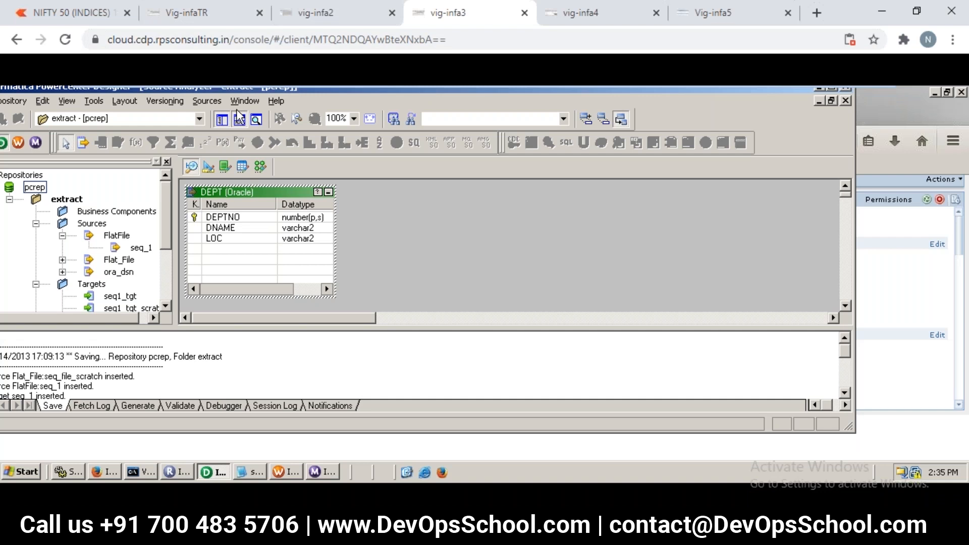
click(217, 104)
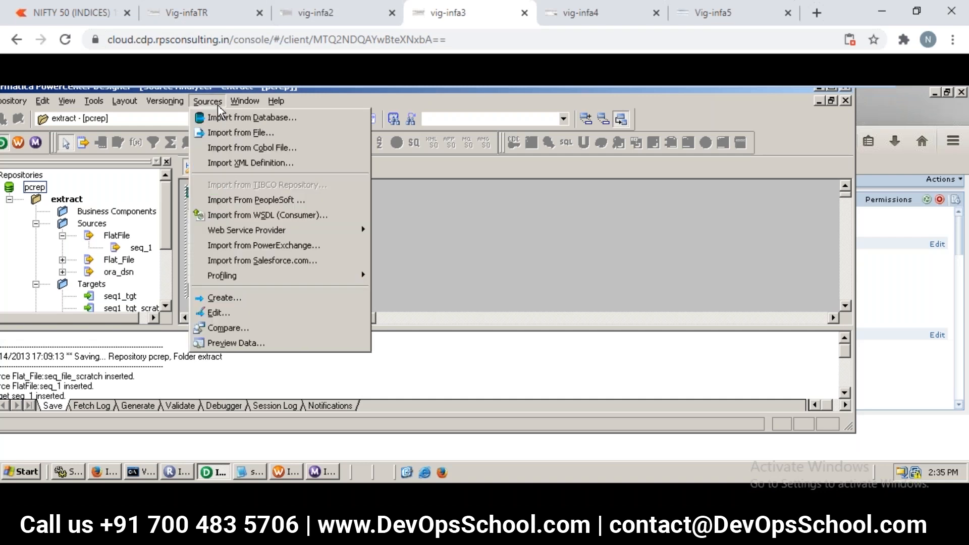
click(232, 118)
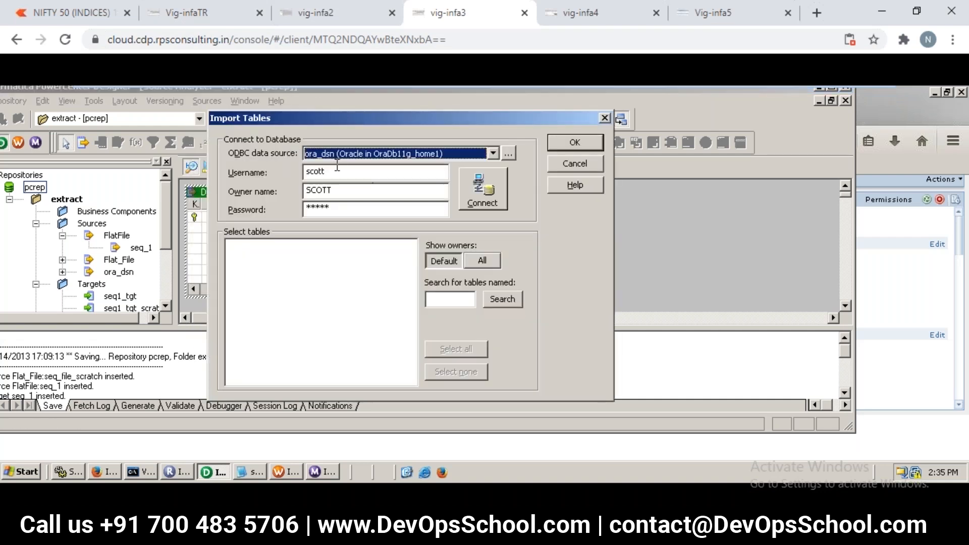
click(481, 261)
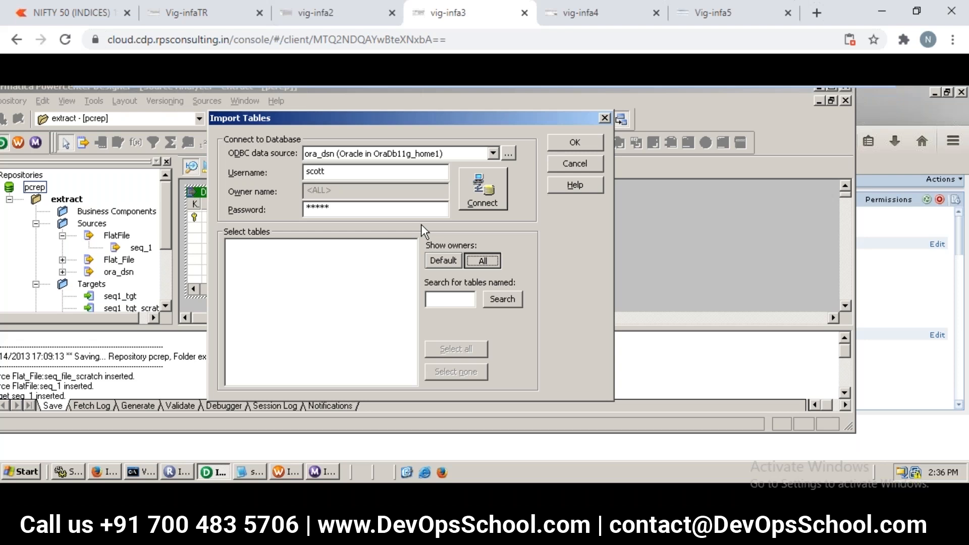
- Pin the NIFTY 50 browser tab and open the Mapping Designer in the Vig-infaTR session
right_click(74, 20)
click(93, 101)
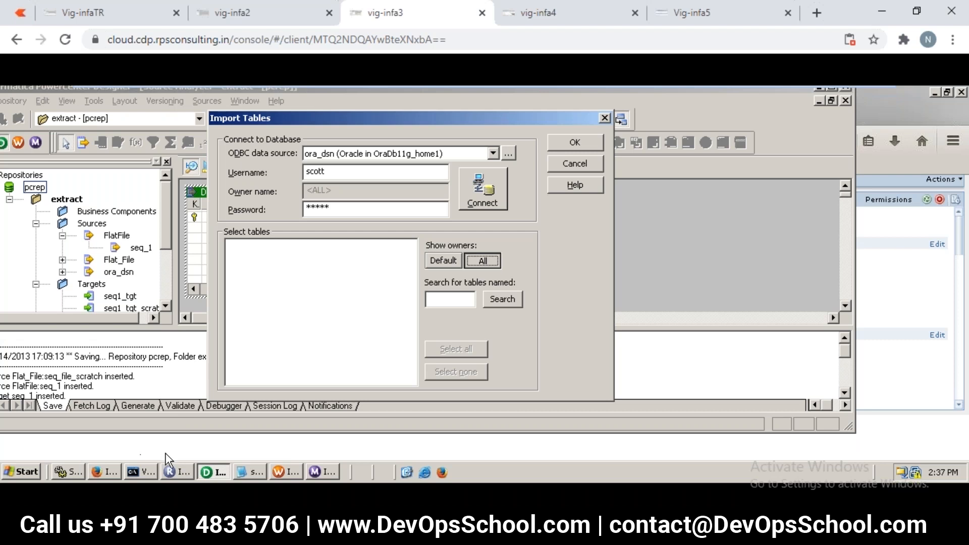
click(126, 17)
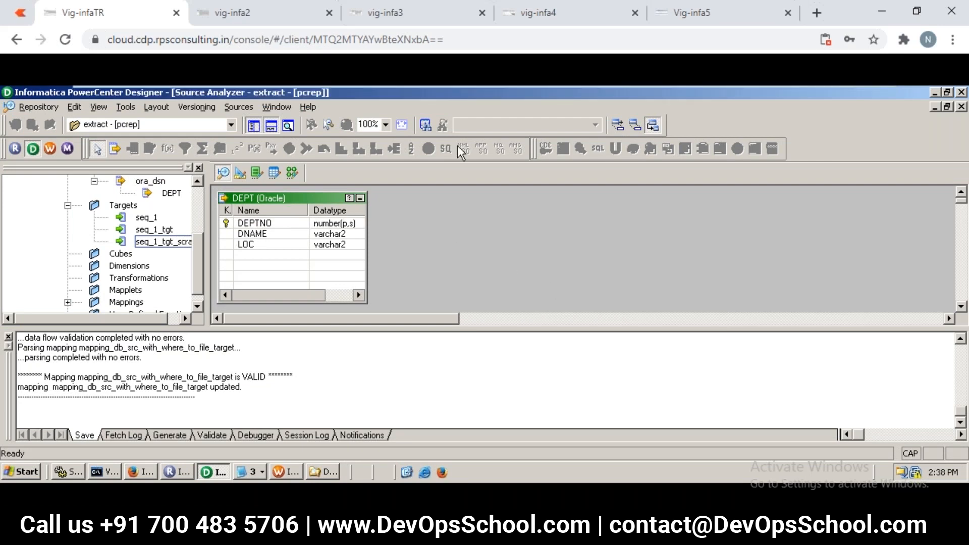
click(407, 25)
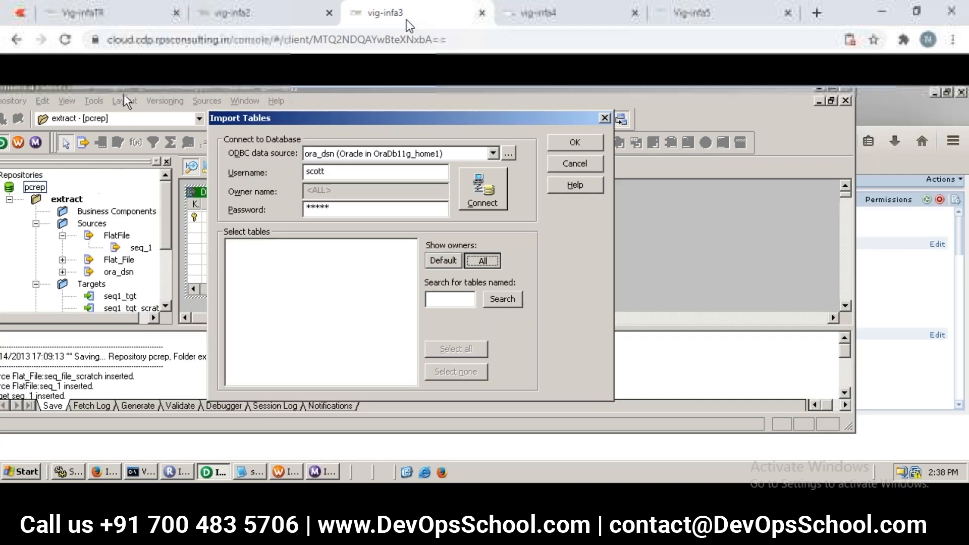
click(108, 24)
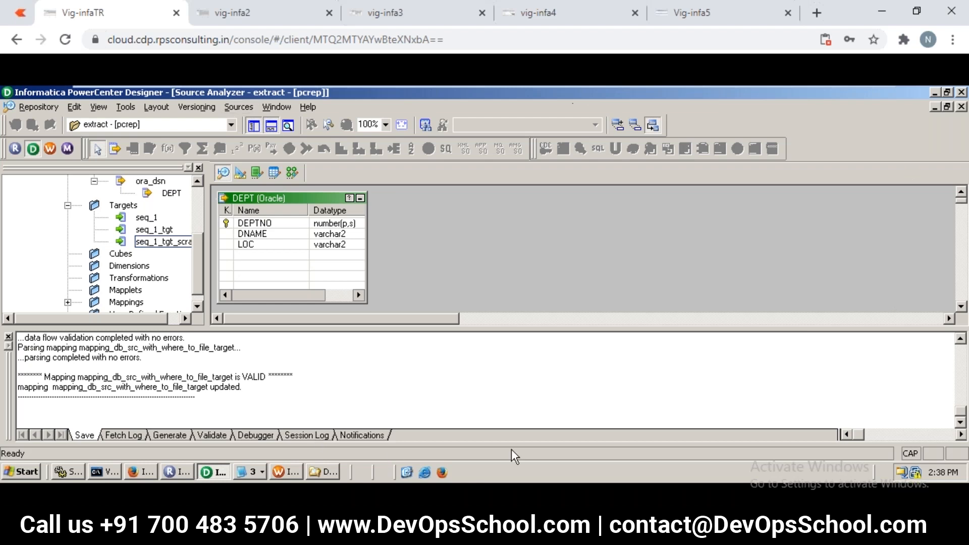
click(295, 180)
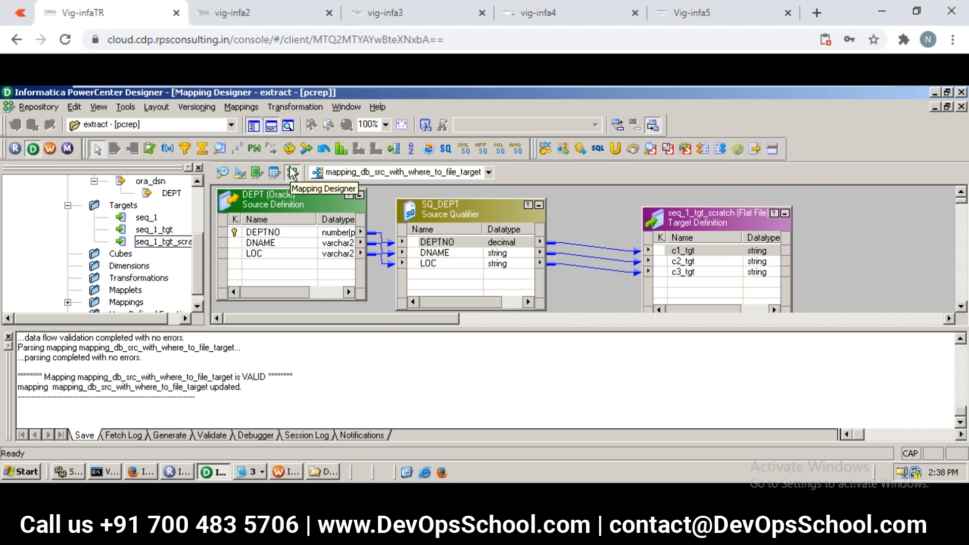
- Create a new mapping named mapping_filter_multiple_targets
click(240, 108)
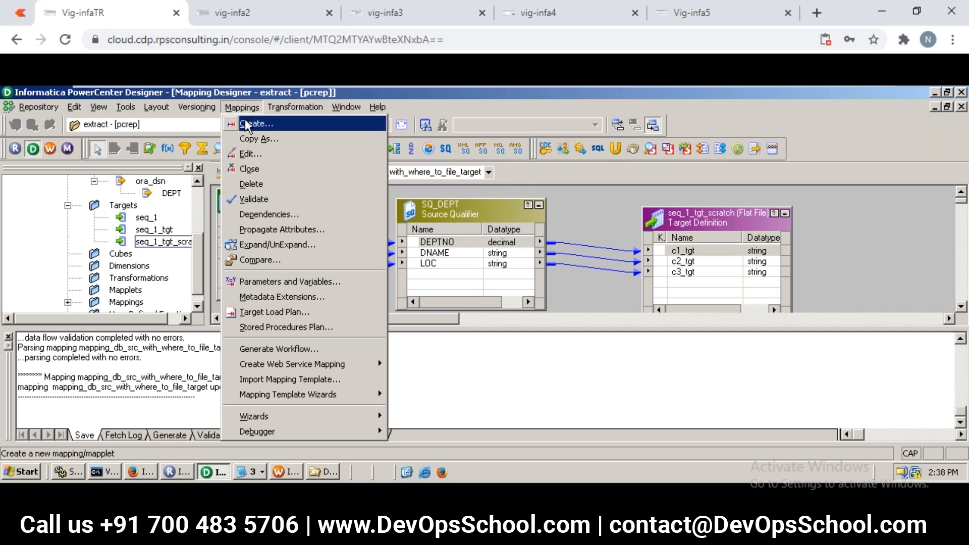
click(246, 123)
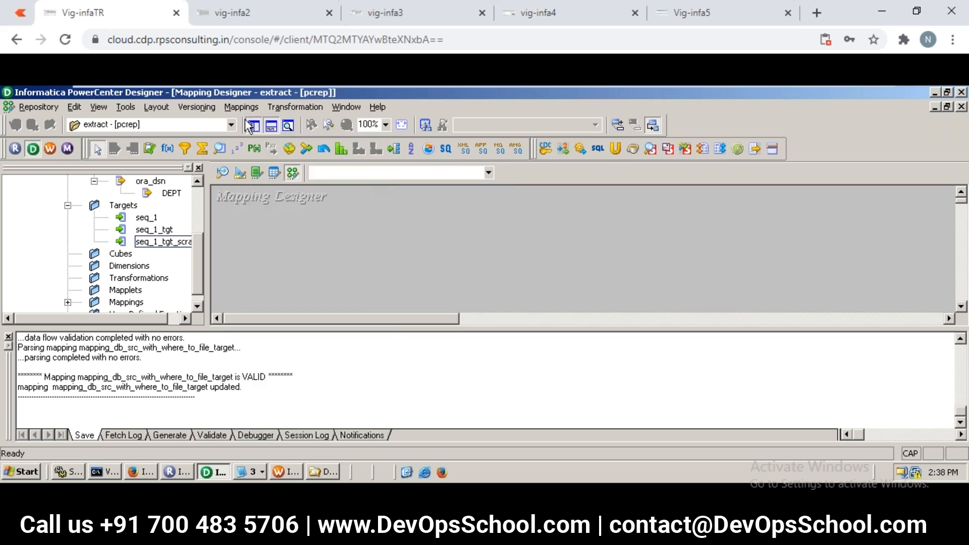
click(403, 19)
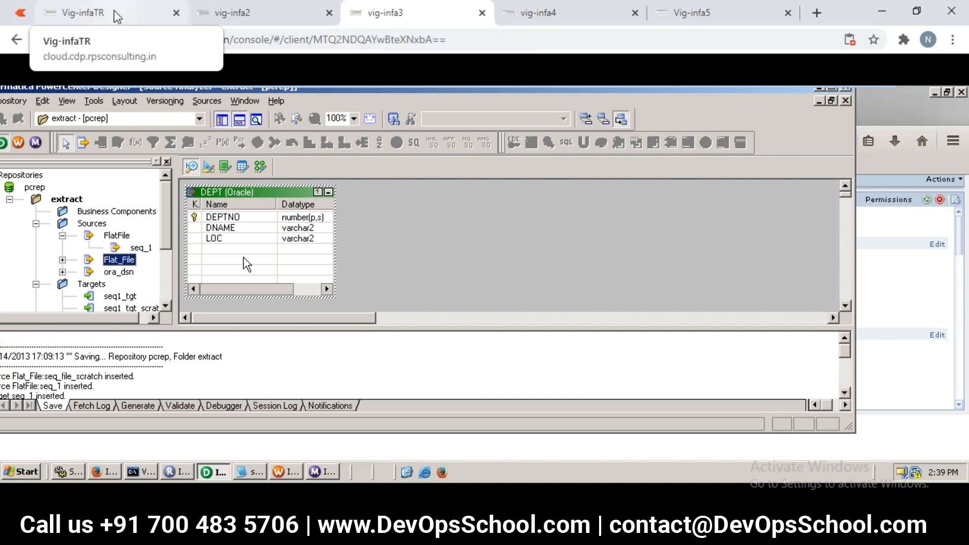
click(117, 16)
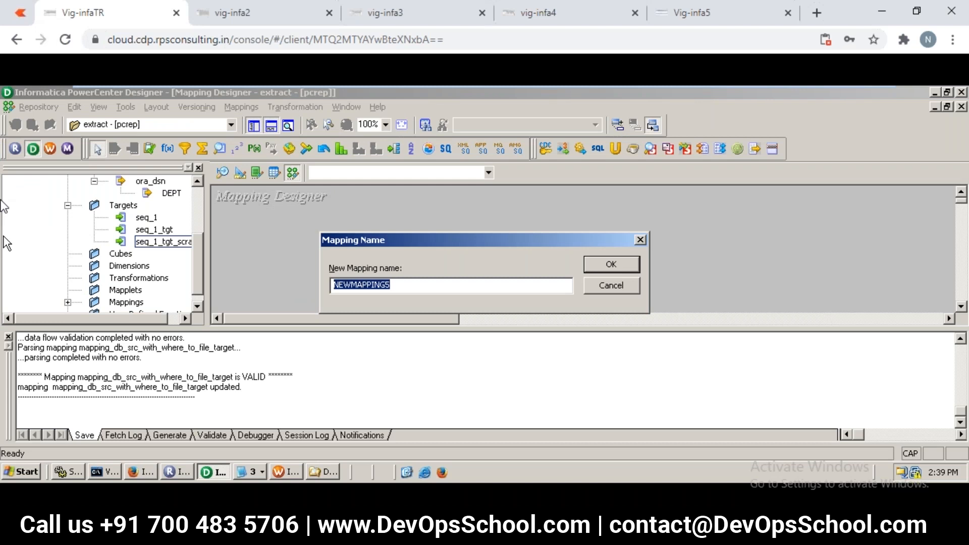
text(MAPPING)
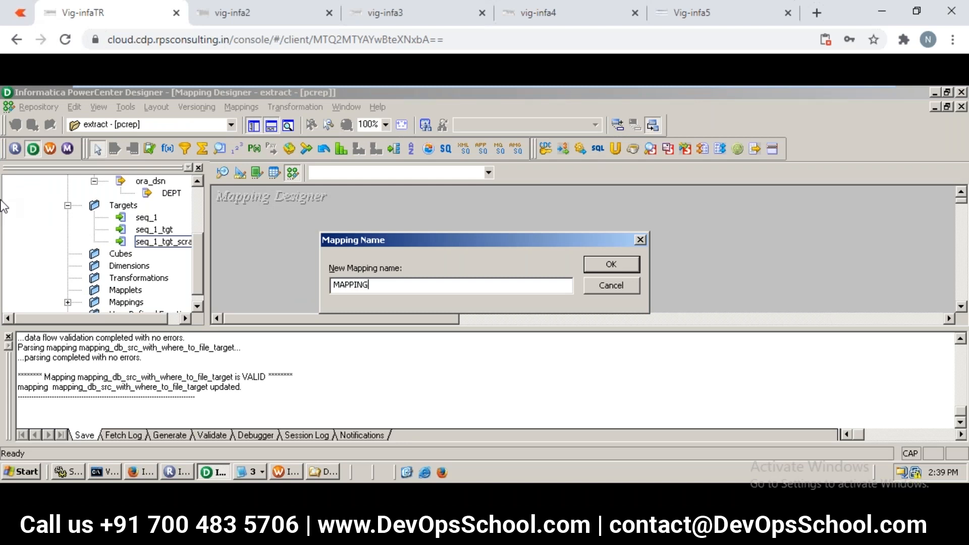
key(BackSpace)
key(BackSpace)
key(BackSpace)
key(BackSpace)
key(BackSpace)
key(BackSpace)
key(BackSpace)
text(mapping_filtert_multiple_t)
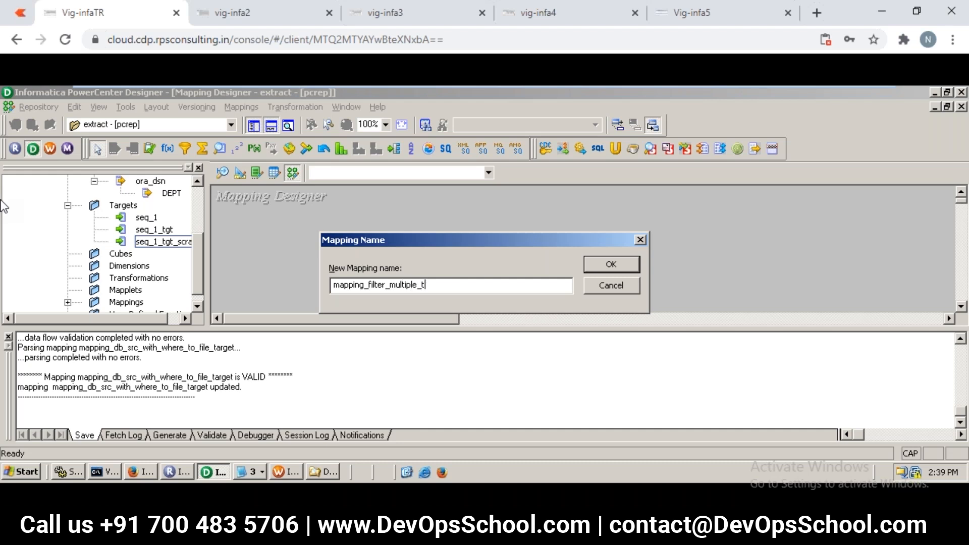
text(argets)
click(631, 264)
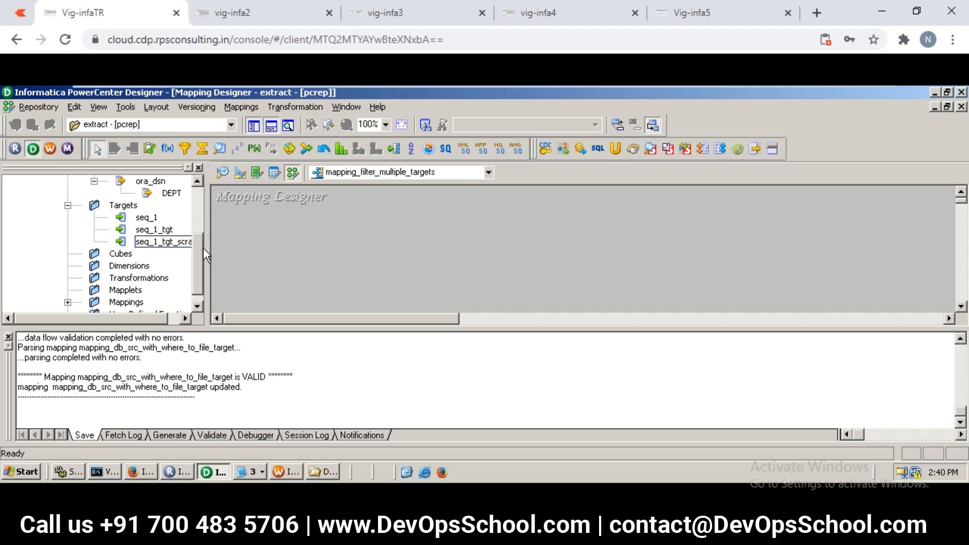
- Add the DEPT source from ora_dsn to the mapping, enlarge the workspace and place SQ_DEPT beside the source definition
drag(200, 250, 202, 234)
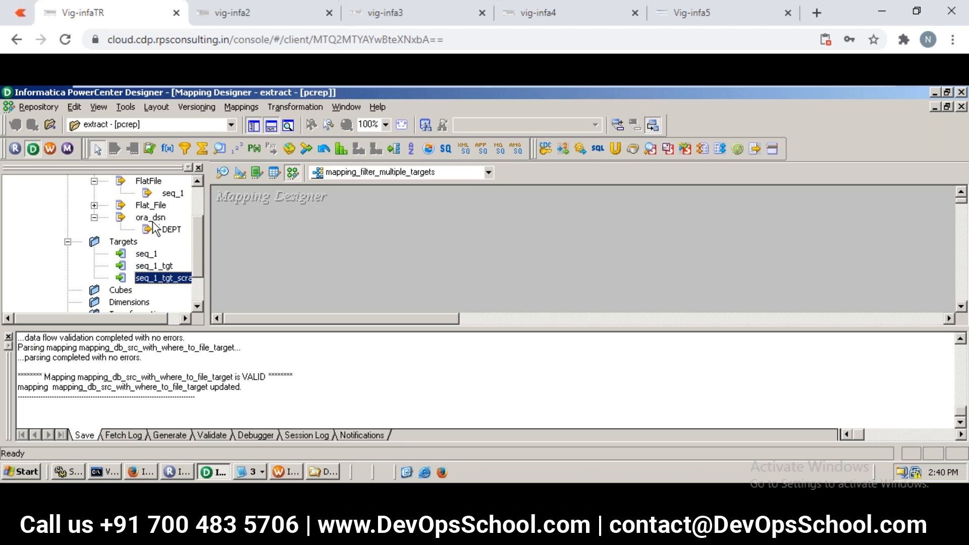
drag(163, 226, 291, 211)
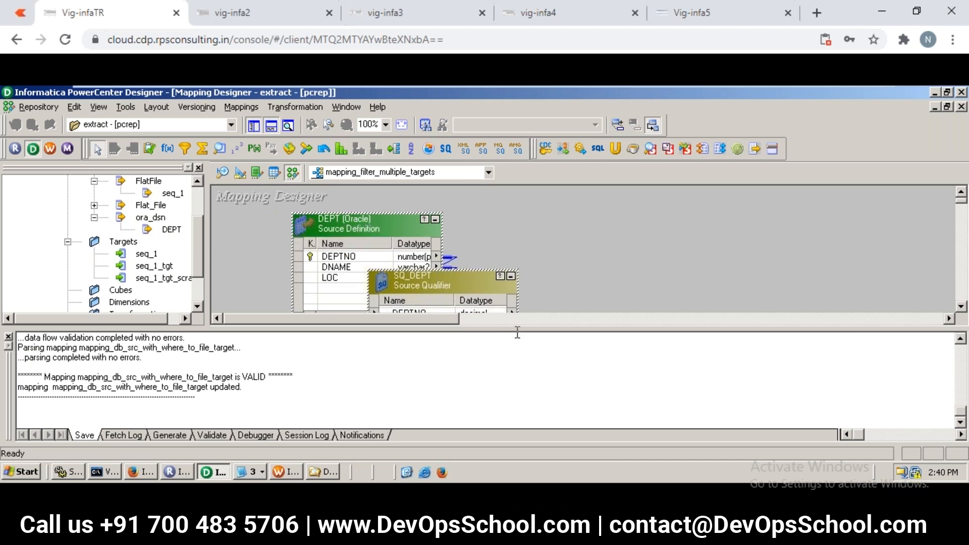
drag(517, 341, 515, 374)
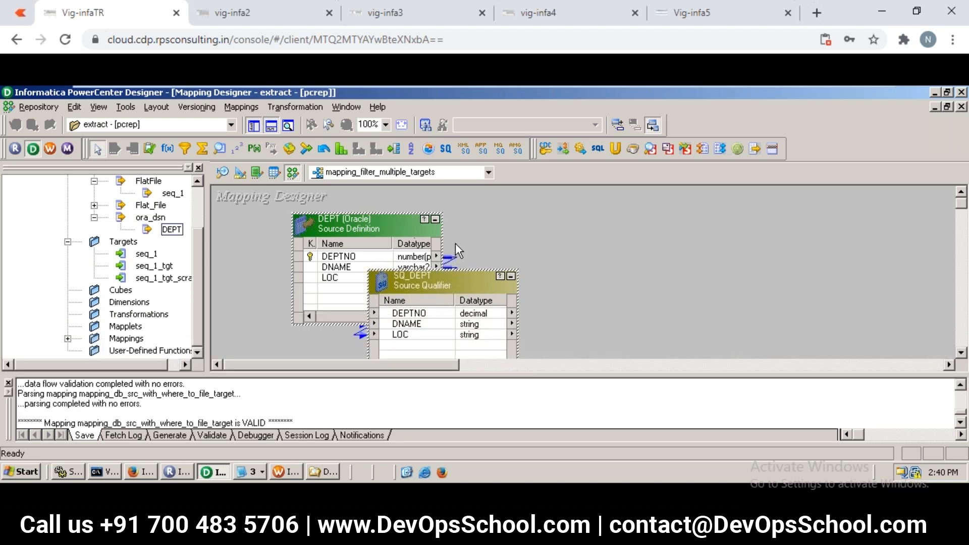
click(384, 218)
drag(385, 218, 340, 196)
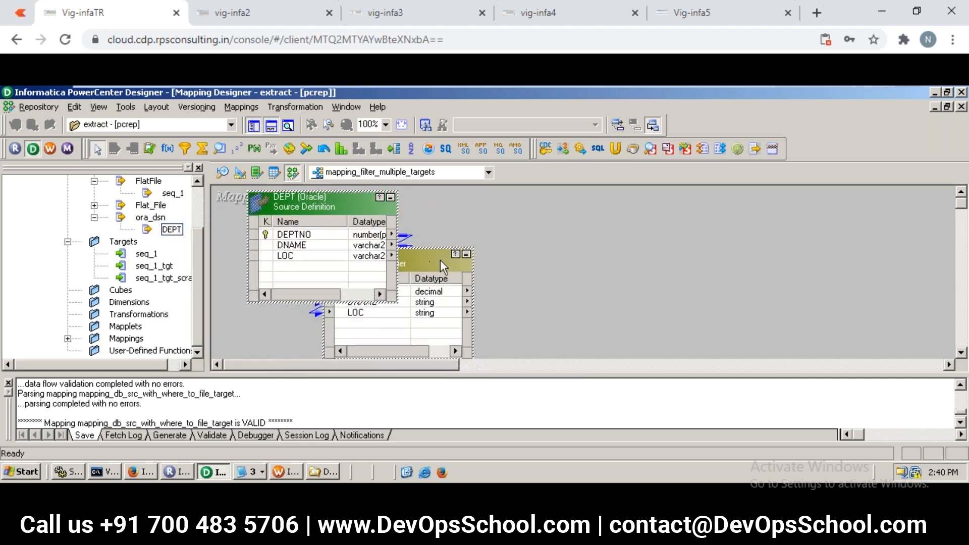
drag(425, 262, 522, 223)
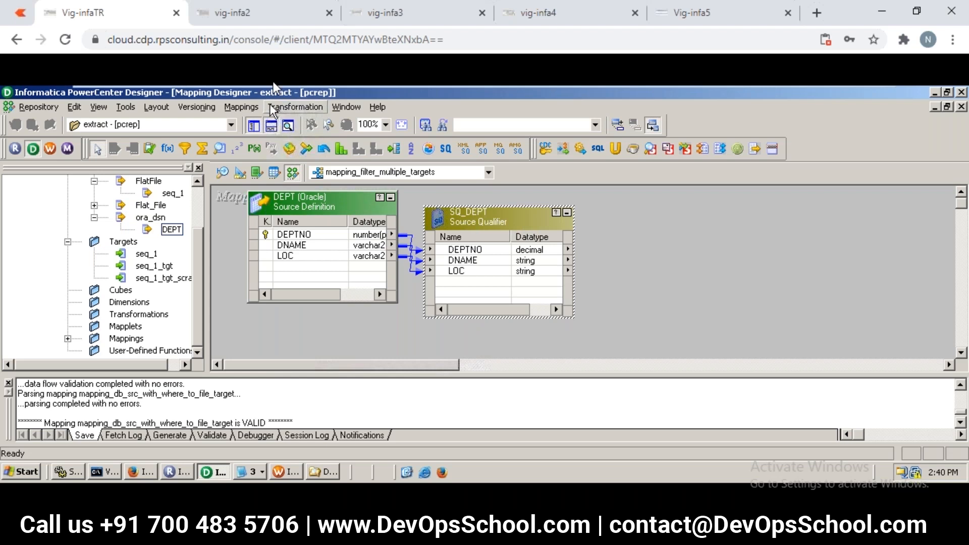
- Set up a new Filter transformation for the mapping with the name filter_trx
click(291, 109)
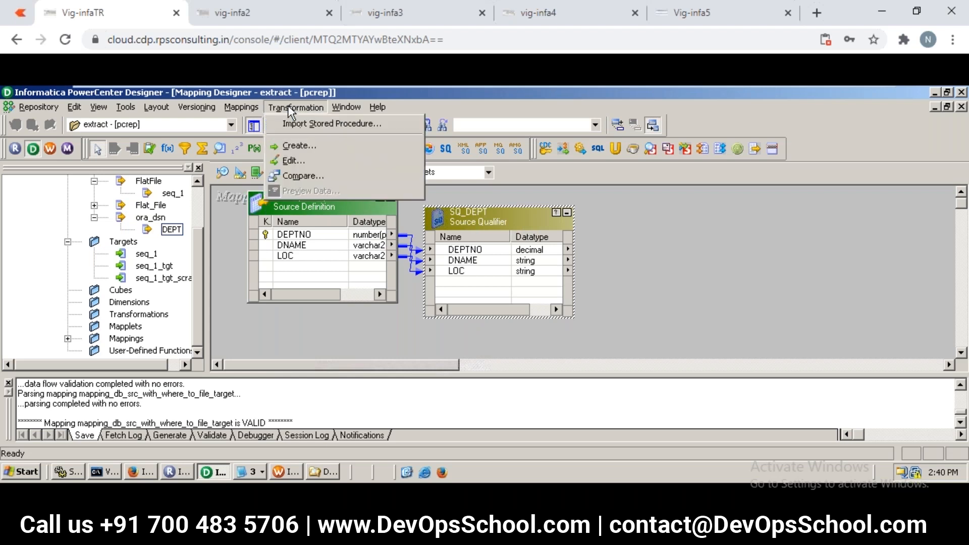
click(307, 147)
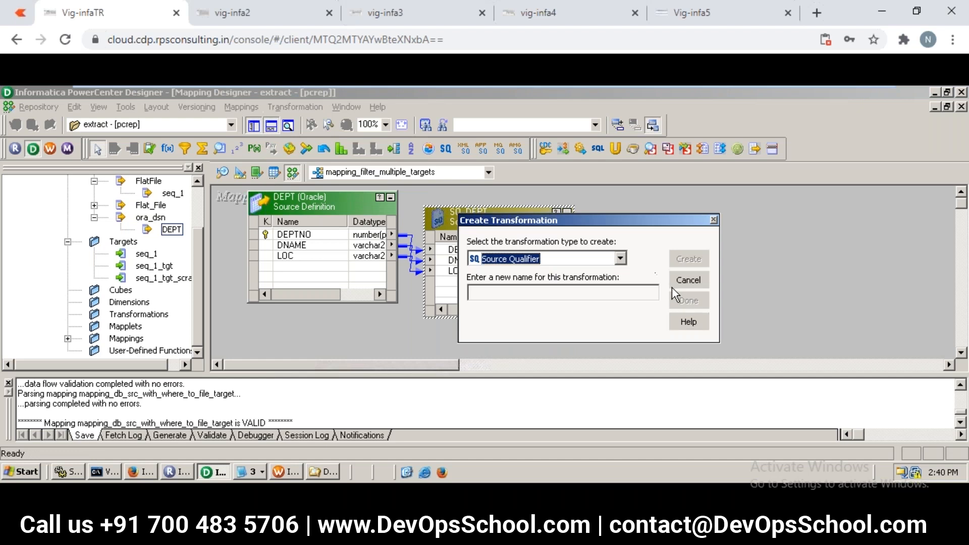
click(622, 258)
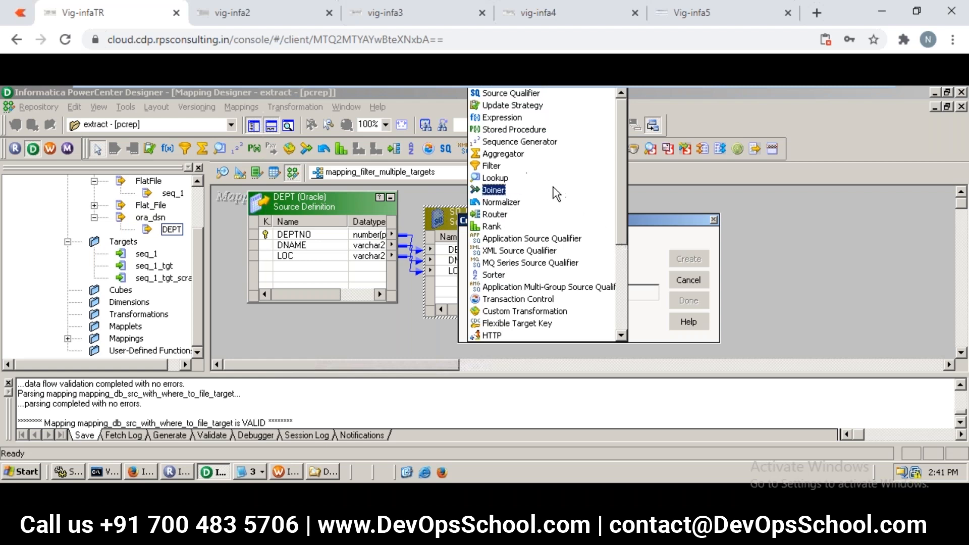
click(517, 165)
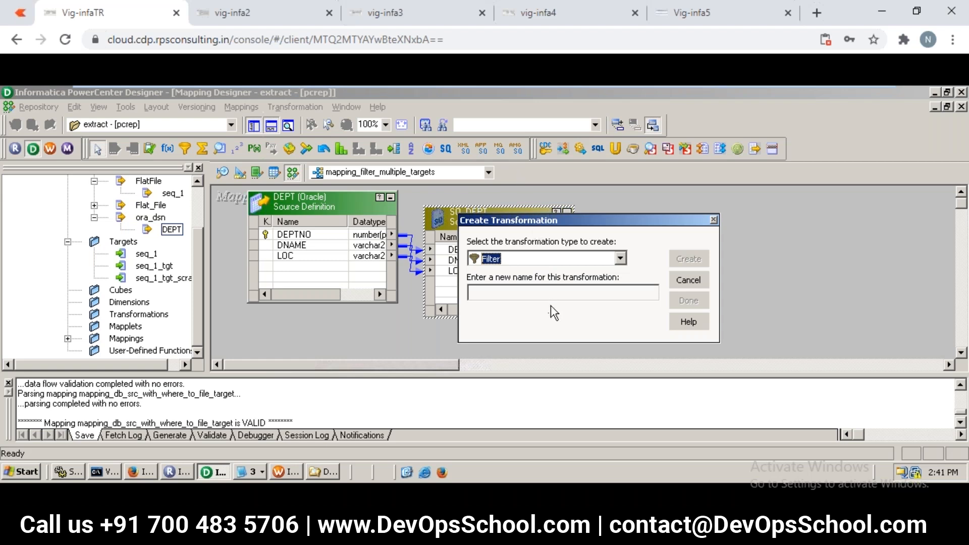
click(539, 297)
text(filter_trx)
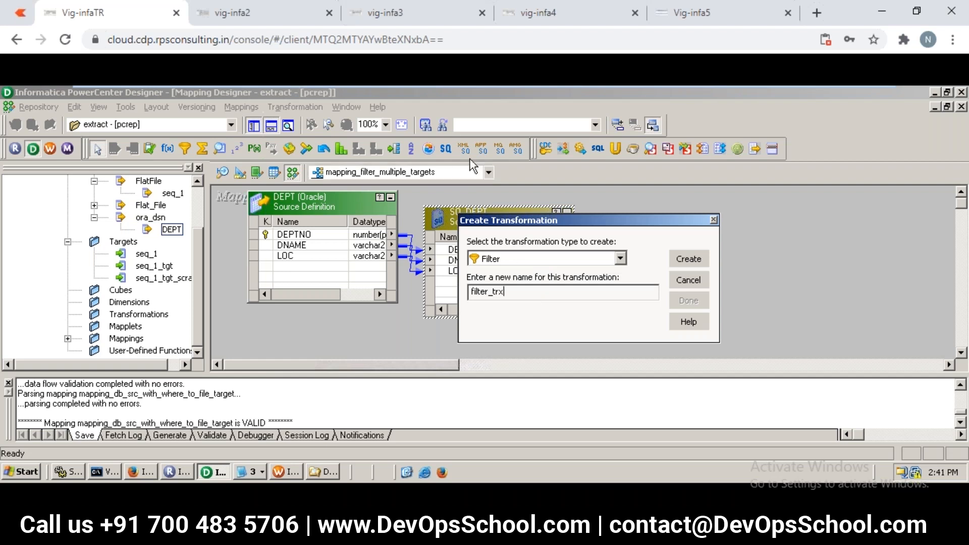
- In the vig-infa2 session, delete the sql_1 target from the mapping and add the DEPT source from ora_dsn
click(277, 13)
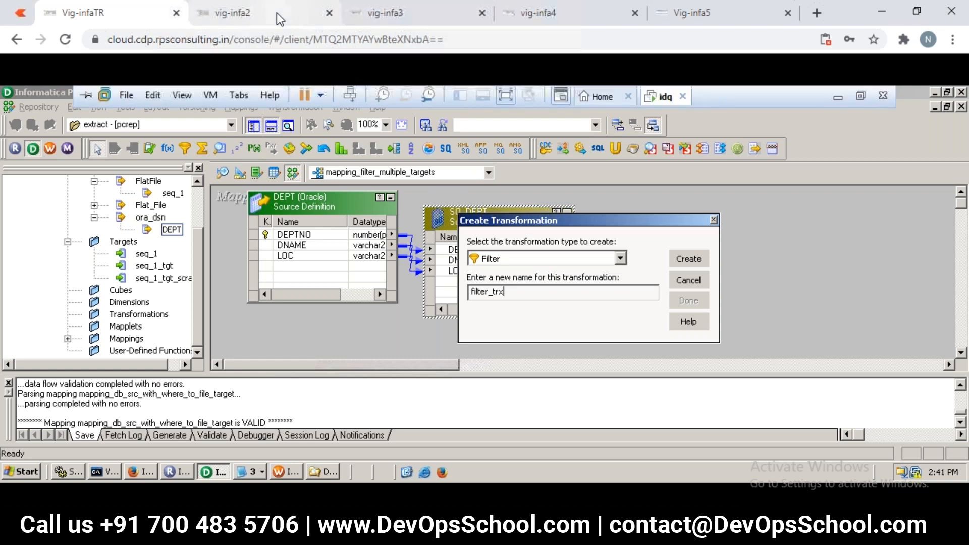
key(Delete)
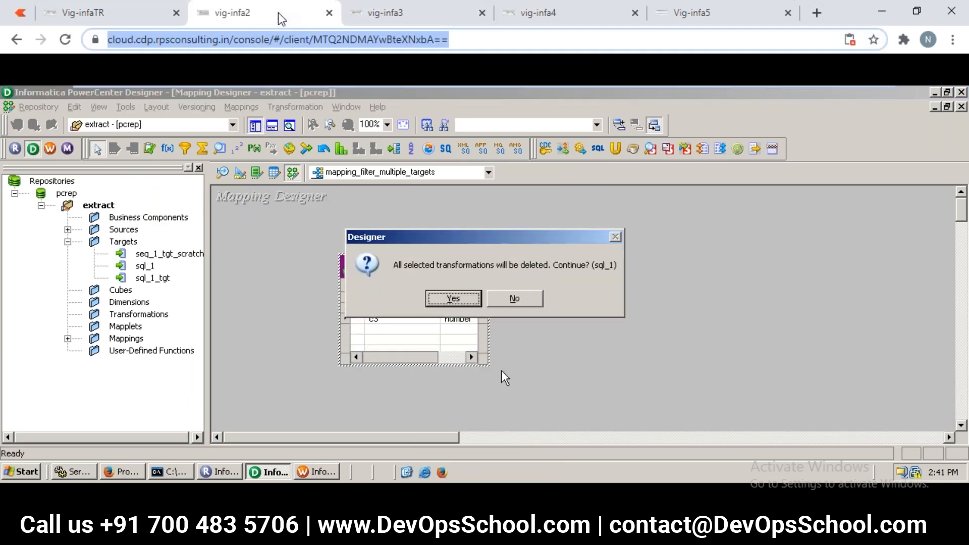
click(453, 298)
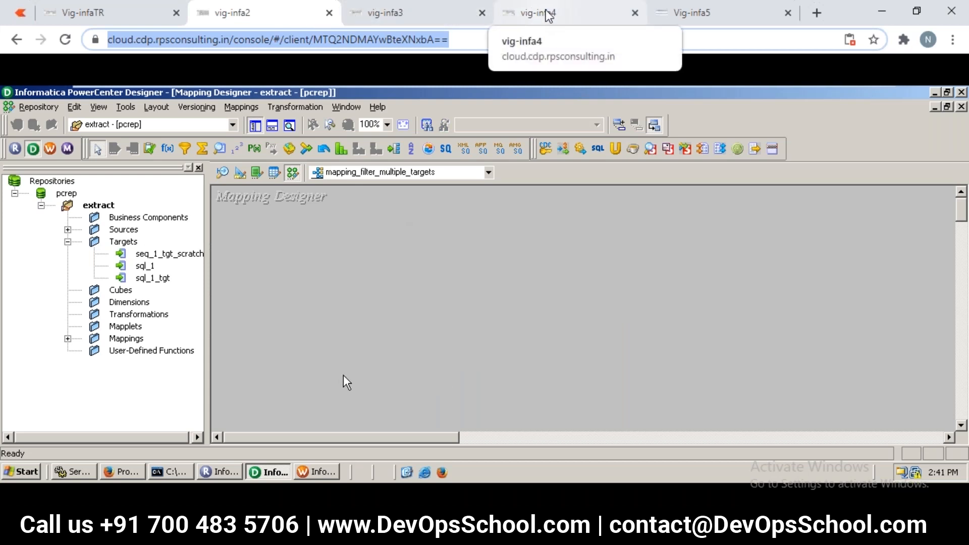
click(67, 230)
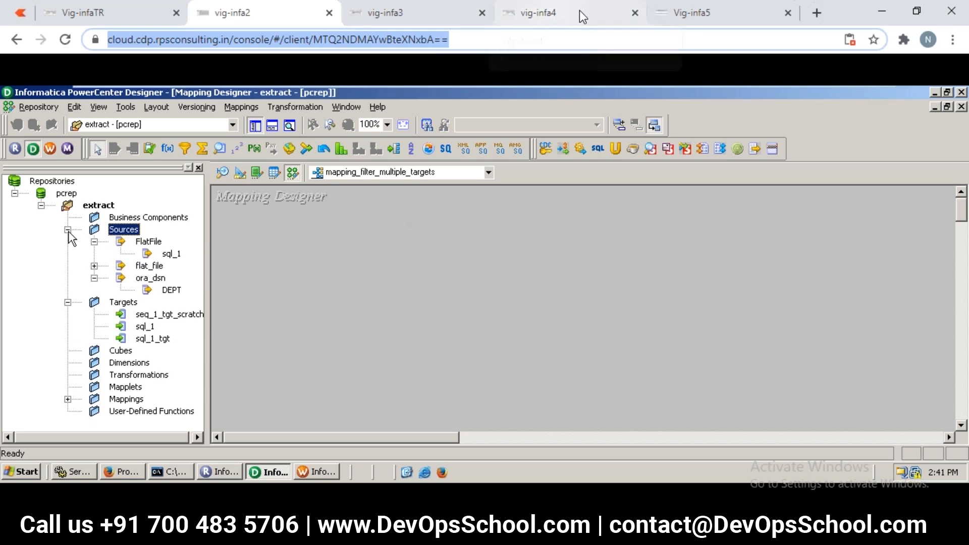
click(166, 290)
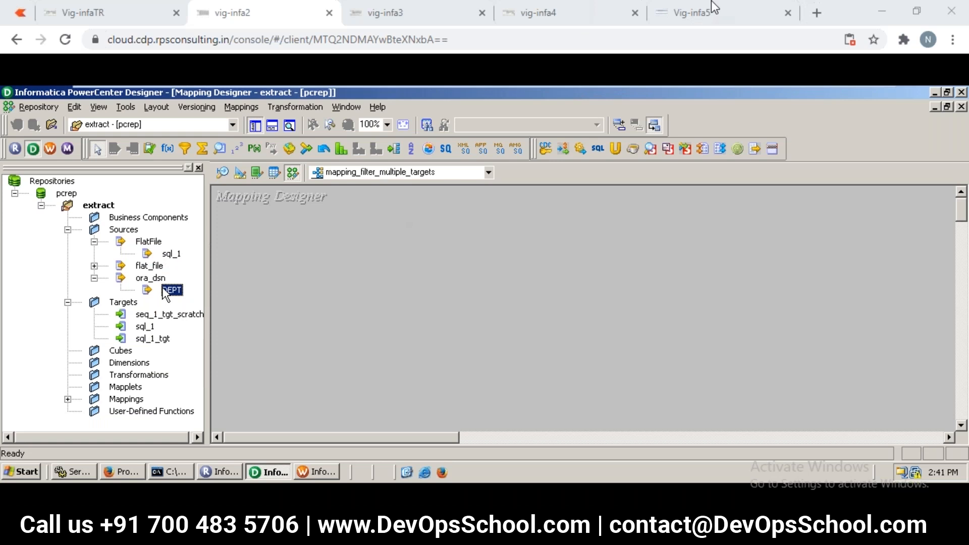
drag(166, 296, 448, 293)
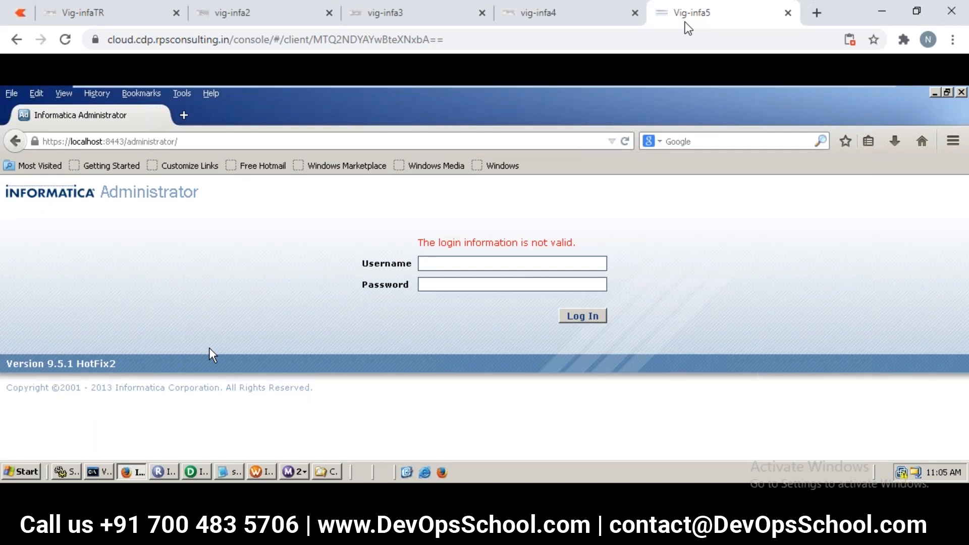
- In the Vig-infa5 session, fill in the Informatica Administrator login with the administrator username and the account password
text(Administrator)
key(Tab)
text(•)
- In the vig-infa4 session, create the Filter transformation filter_trx and place it beside SQ_DEPT, away from the source definition
click(538, 14)
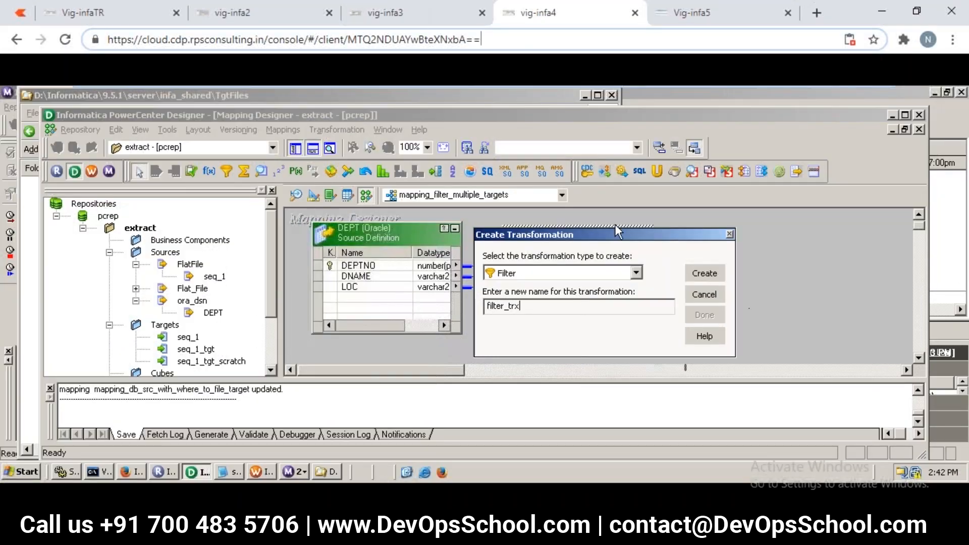
click(706, 273)
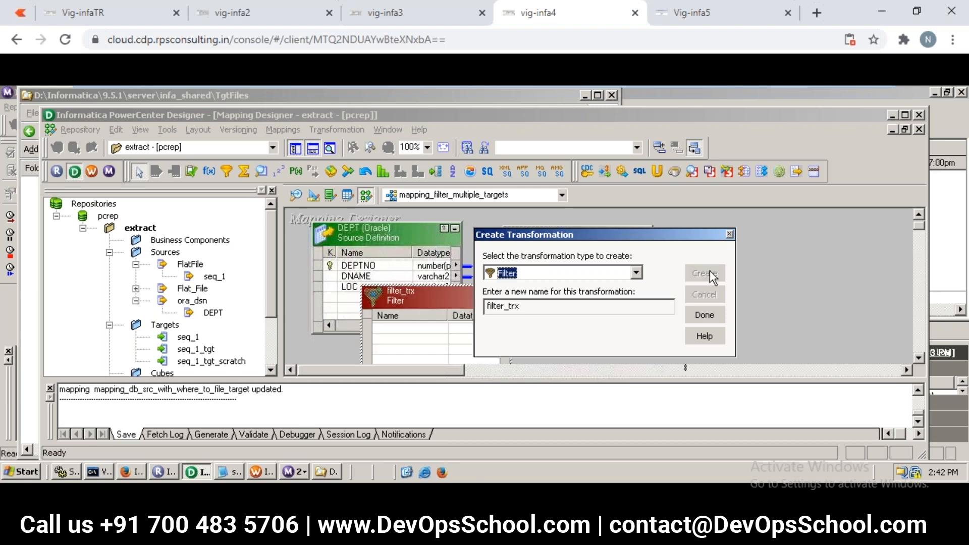
click(700, 316)
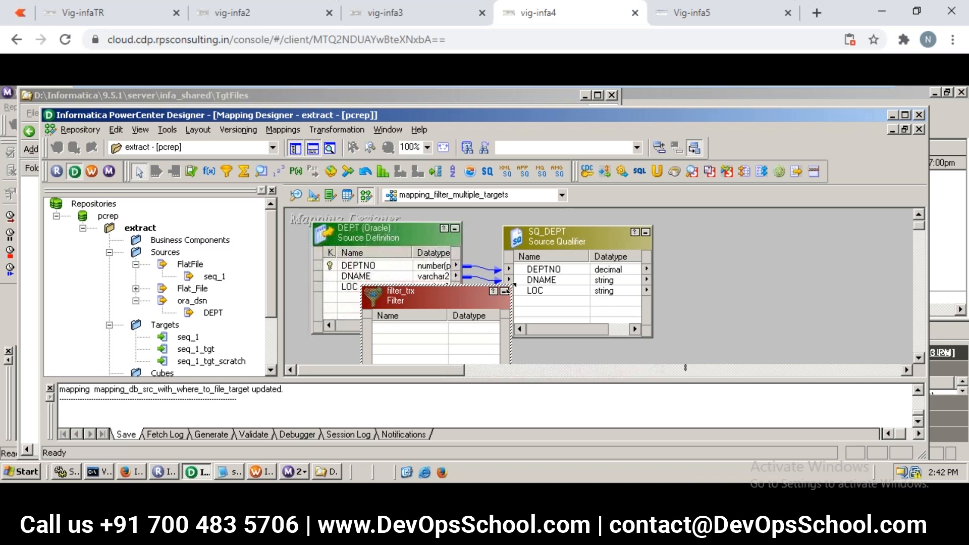
drag(393, 296, 741, 247)
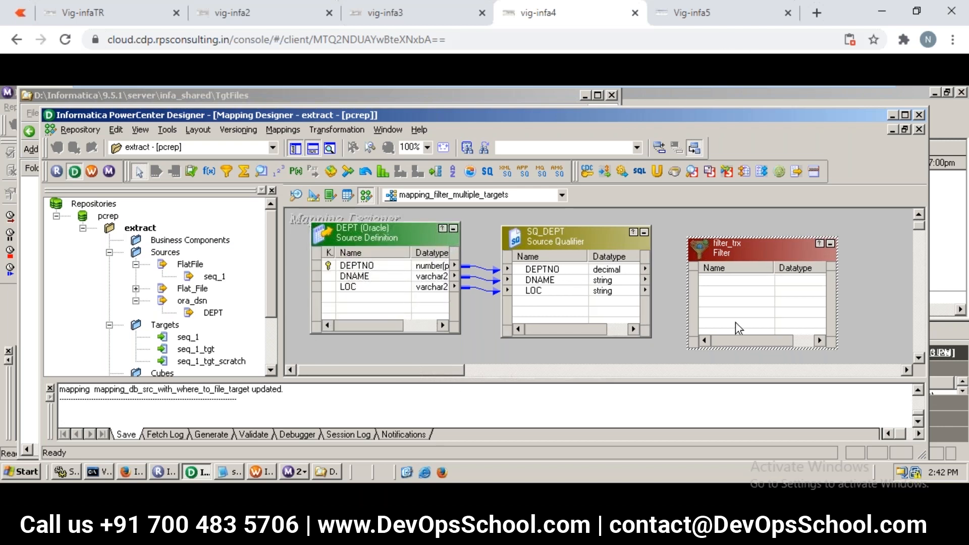
- Return to the Vig-infaTR session, create the prepared filter_trx transformation and place it beside SQ_DEPT
click(121, 14)
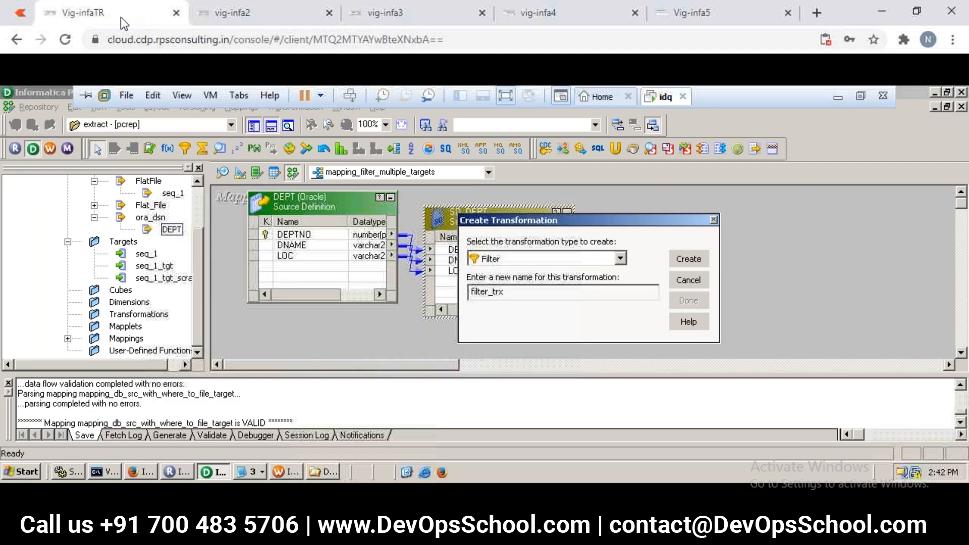
click(704, 264)
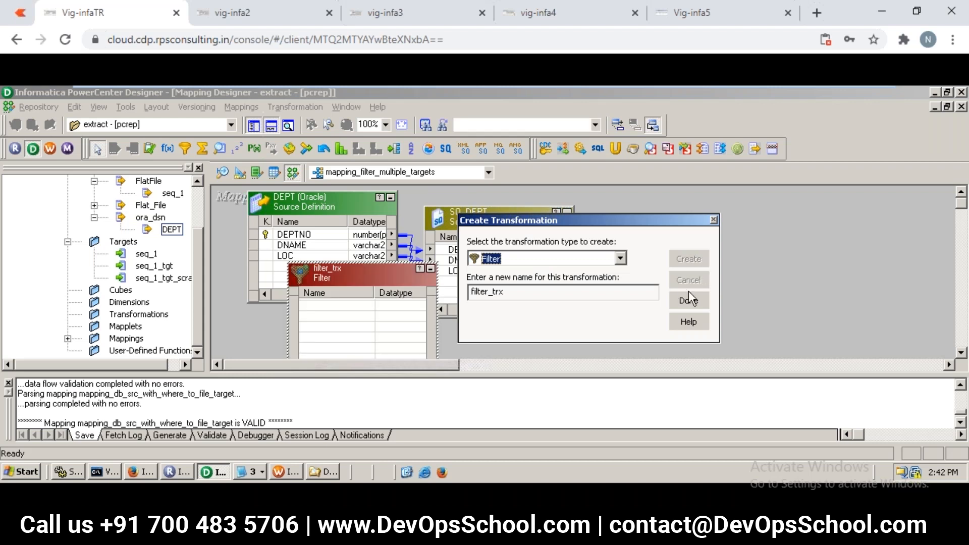
click(689, 297)
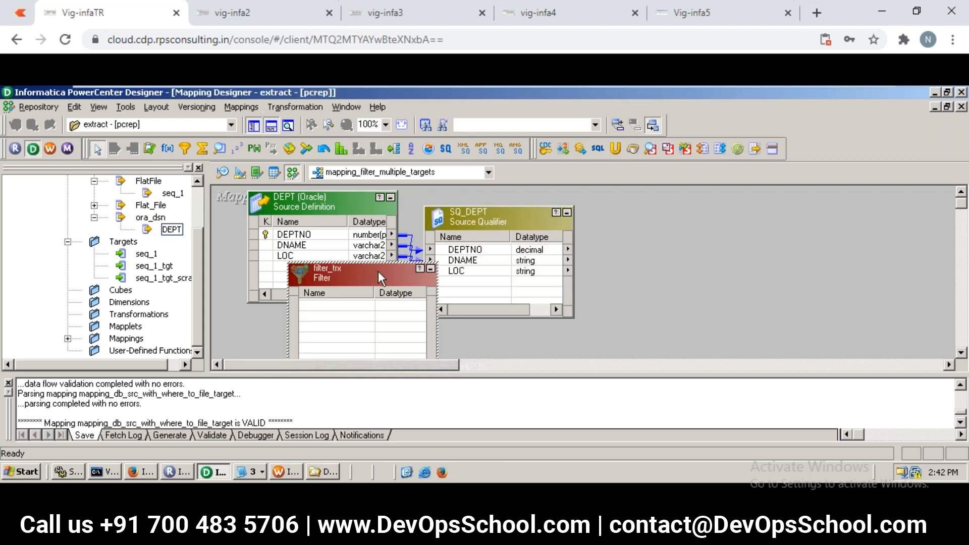
drag(375, 271, 713, 208)
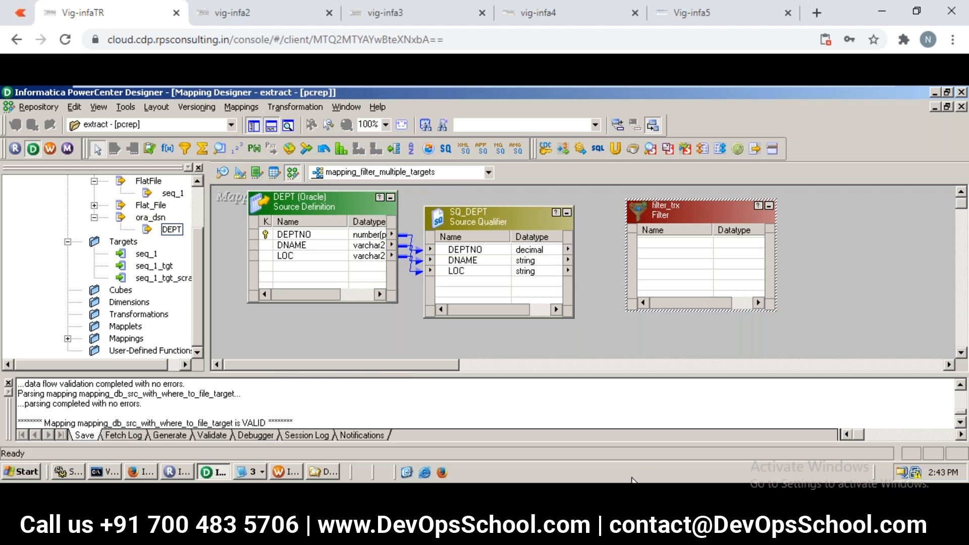
- Review the Notepad plan by highlighting the two lines that route DEPT through filters to TRG1 and TRG2
mouse_move(626, 530)
click(629, 457)
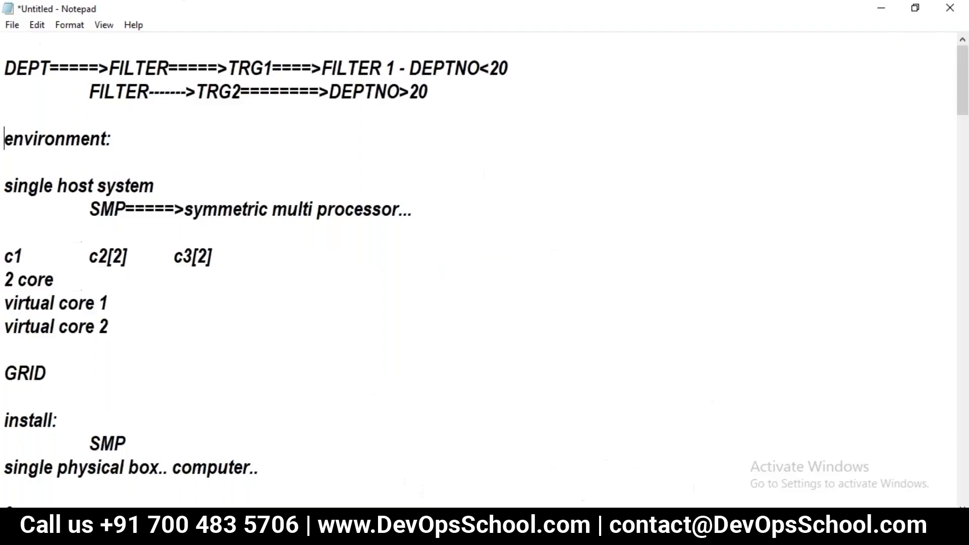
click(106, 66)
drag(4, 65, 133, 103)
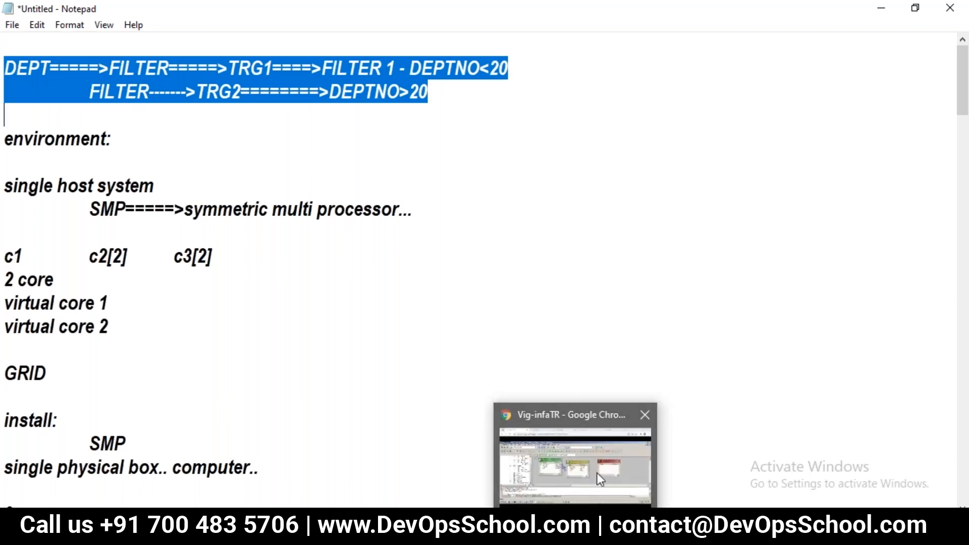
- Back in the Vig-infaTR mapping, link the DEPTNO, DNAME and LOC ports of SQ_DEPT to filter_trx
click(598, 474)
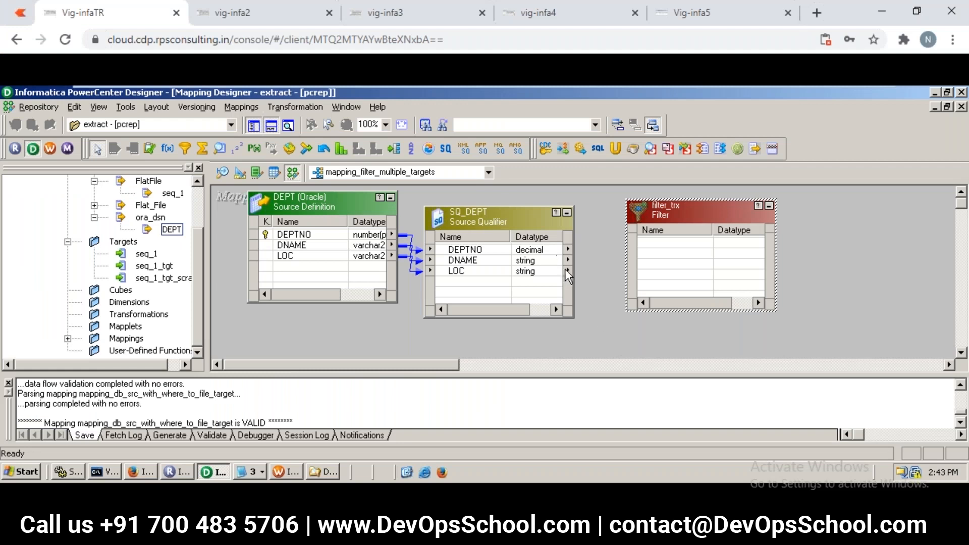
drag(537, 251, 663, 245)
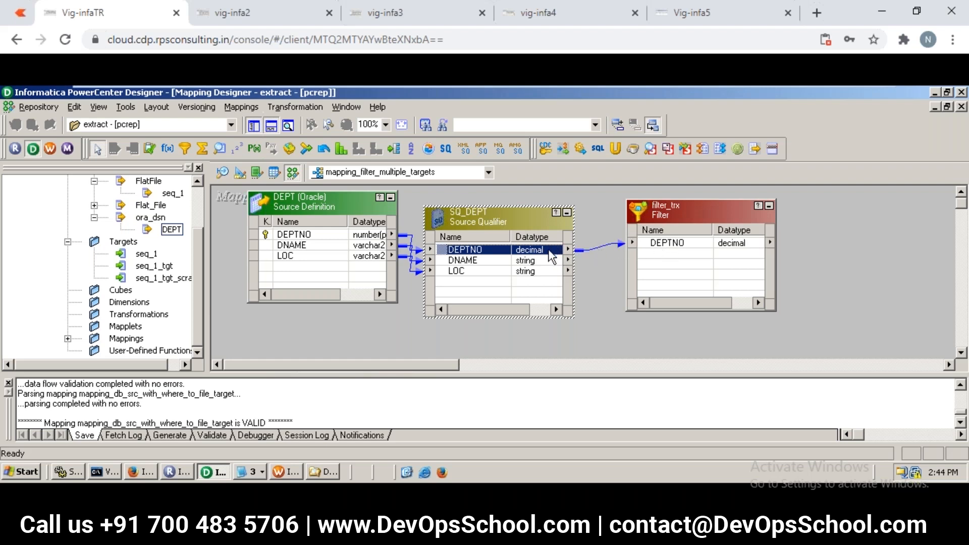
click(542, 260)
drag(543, 266, 654, 263)
click(539, 275)
drag(539, 275, 655, 265)
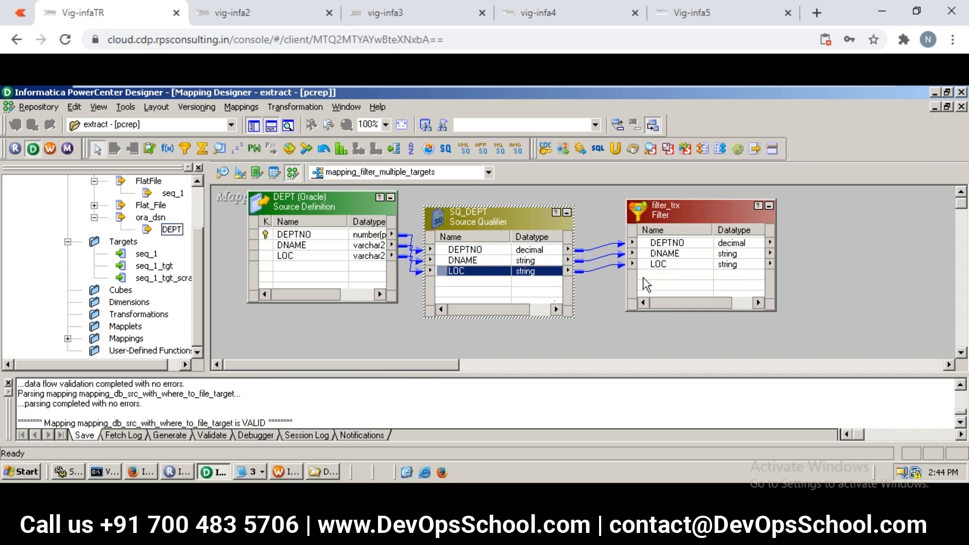
drag(448, 364, 510, 365)
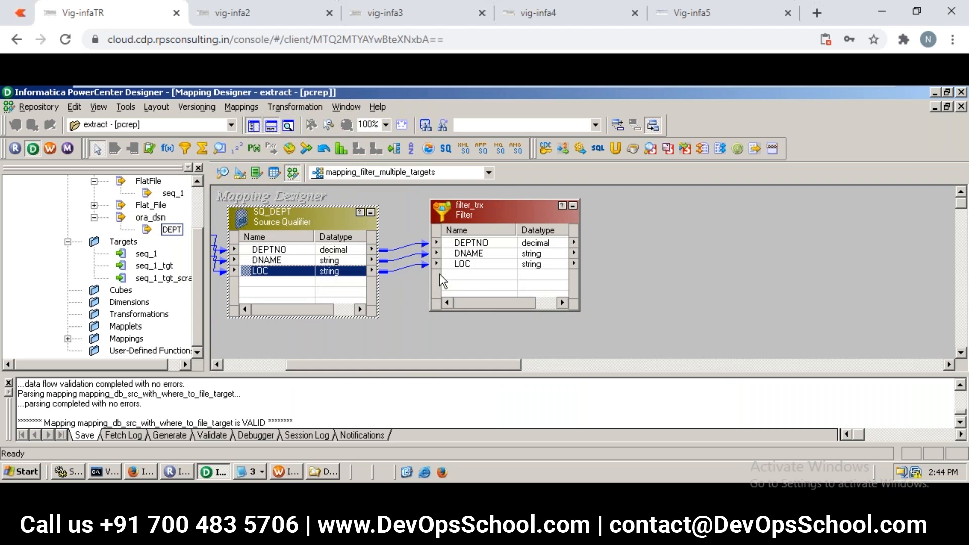
click(462, 210)
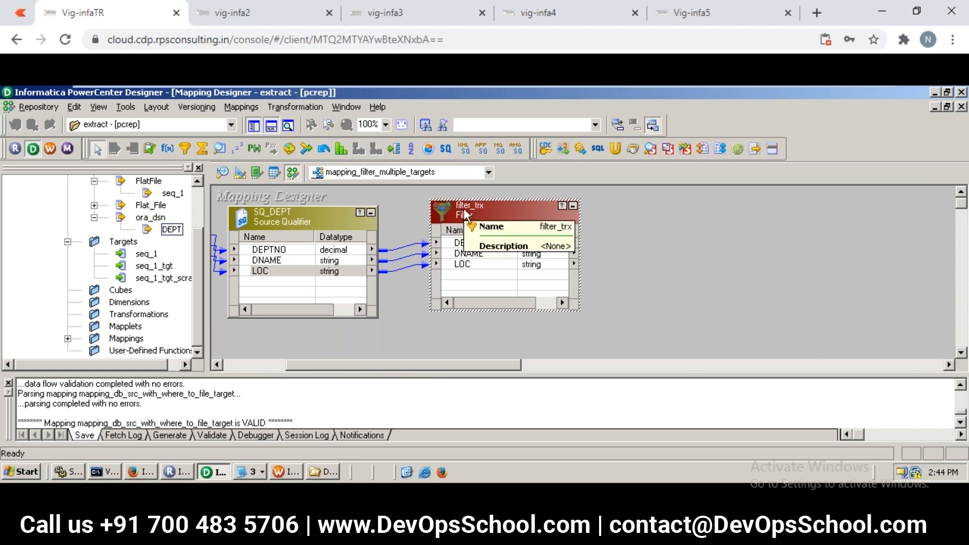
right_click(464, 215)
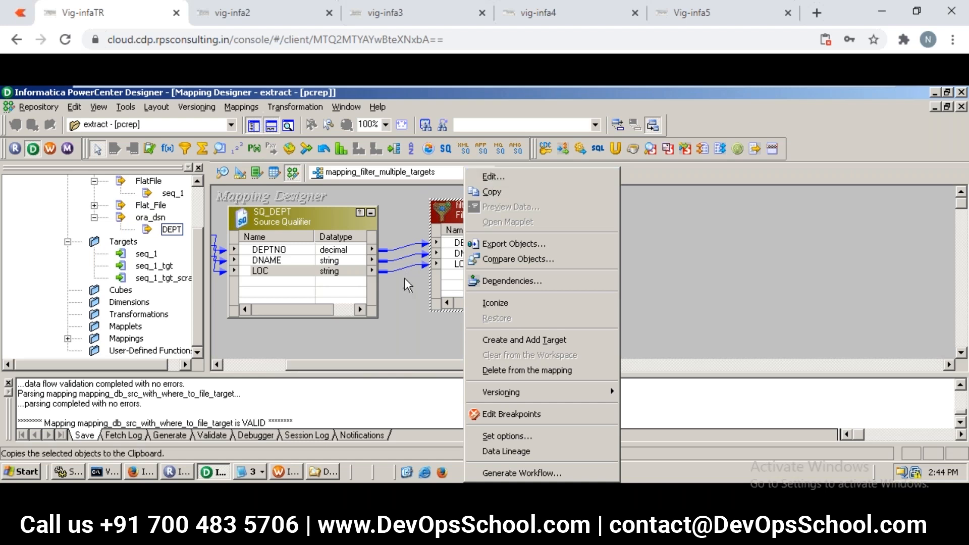
click(404, 300)
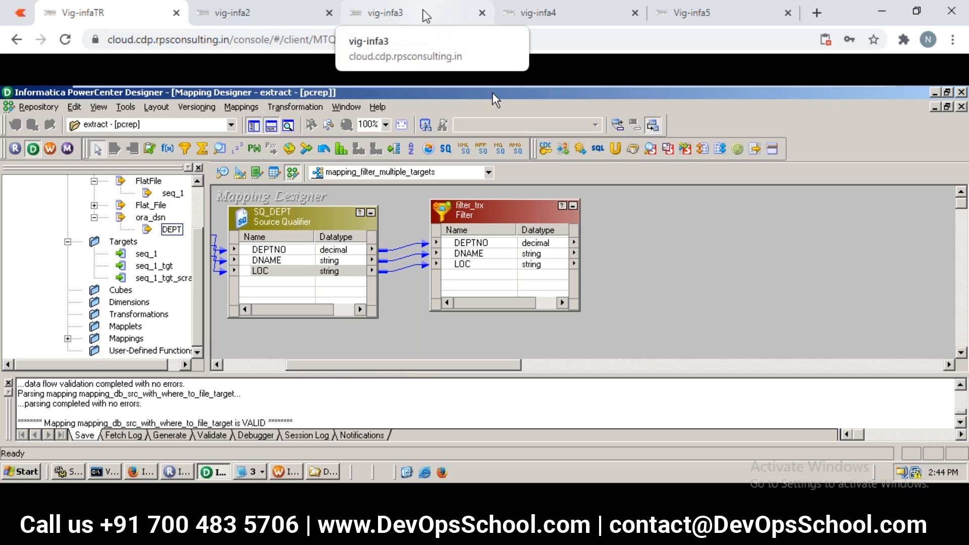
- In the vig-infa3 session, link the DEPTNO and DNAME ports of SQ_DEPT to filter_trx
click(426, 17)
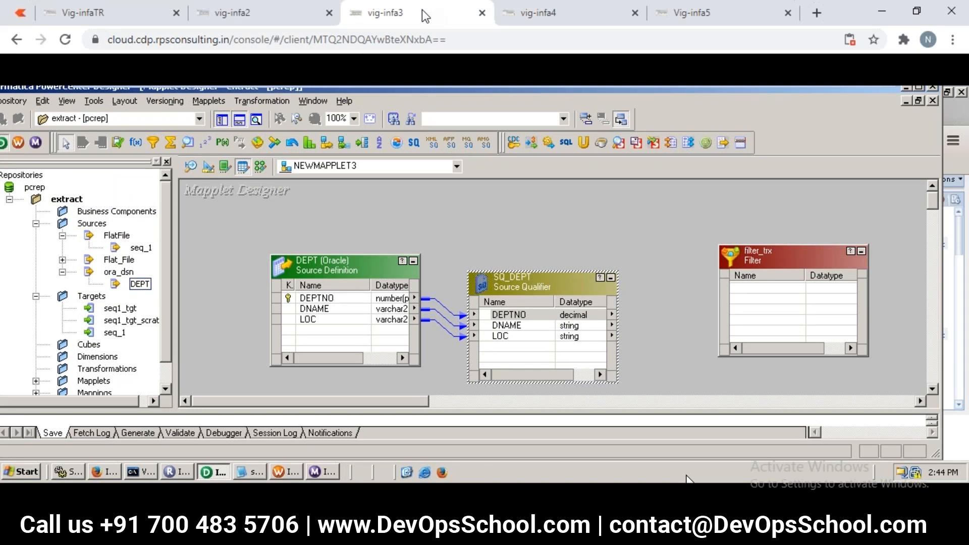
double_click(546, 319)
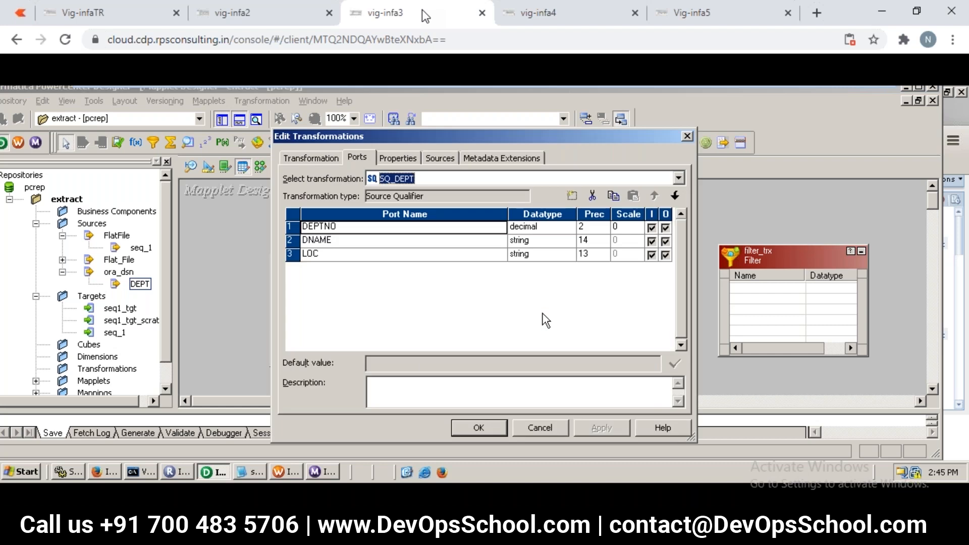
click(686, 137)
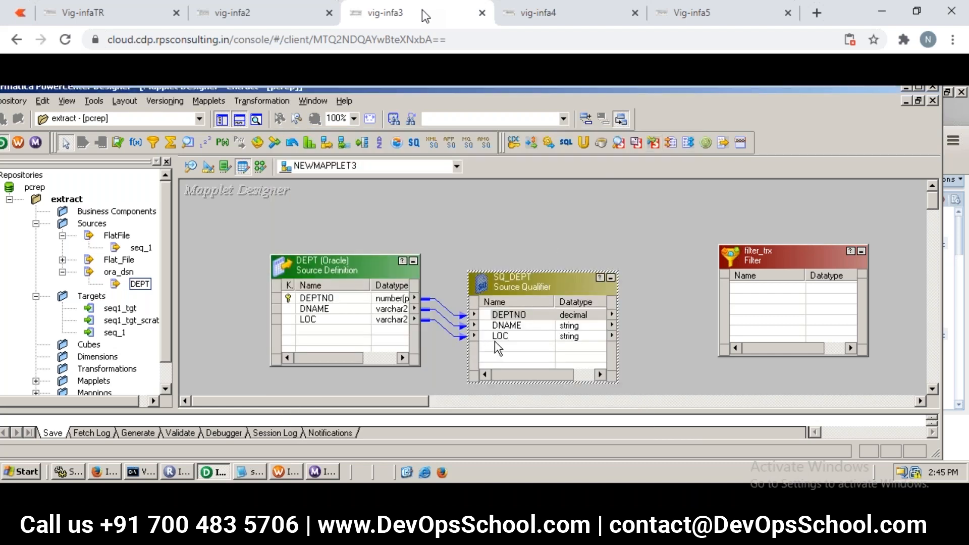
click(511, 315)
drag(512, 319, 744, 285)
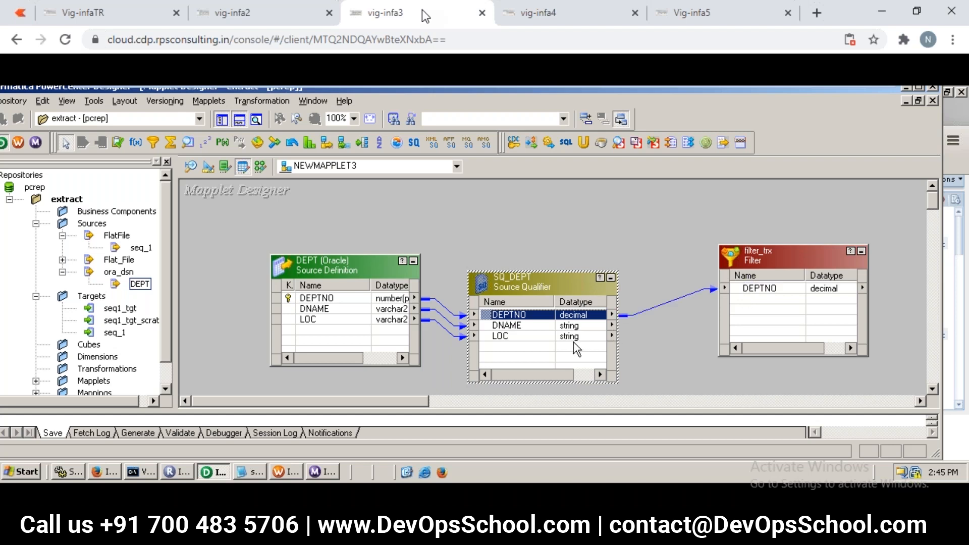
click(531, 326)
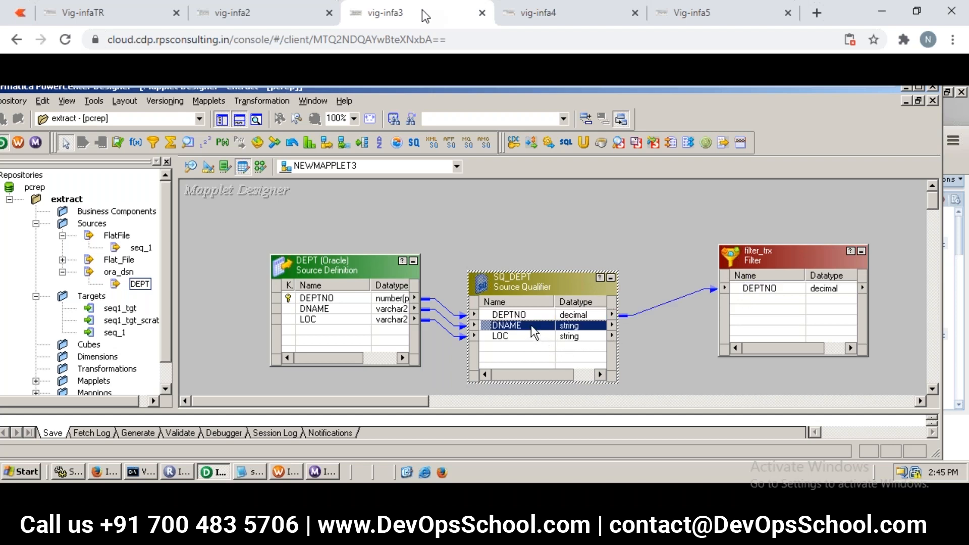
drag(531, 326, 757, 309)
- In the Vig-infa5 session, create a new mapping named mapping_filter
click(655, 22)
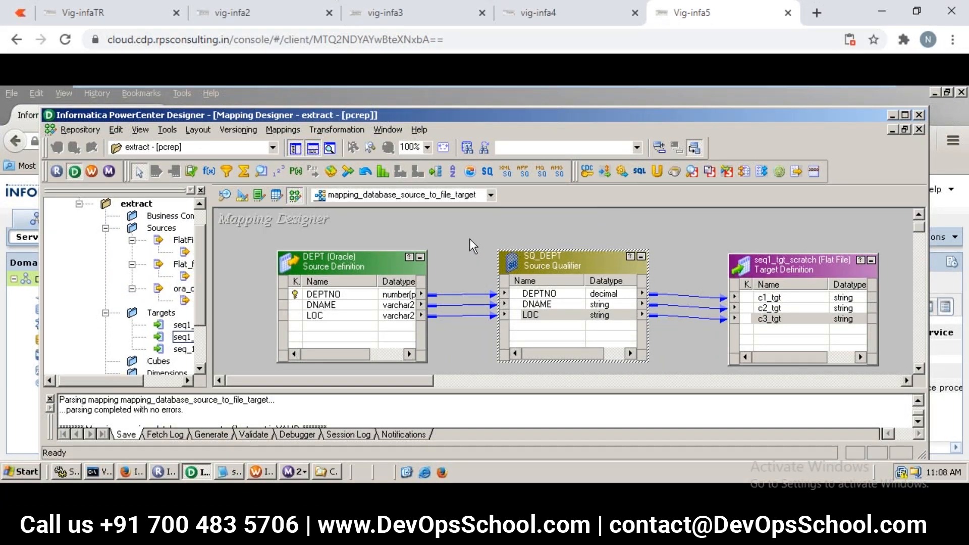
click(283, 134)
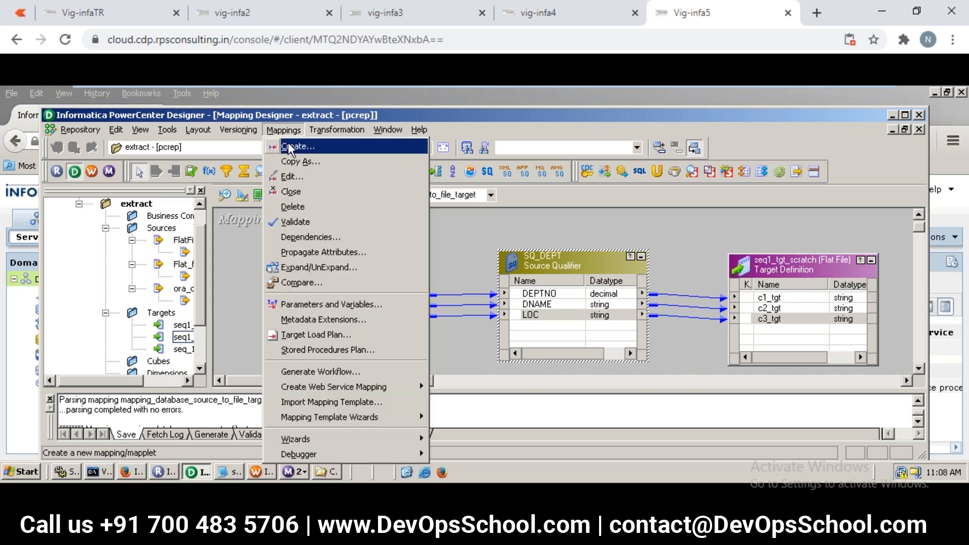
click(294, 148)
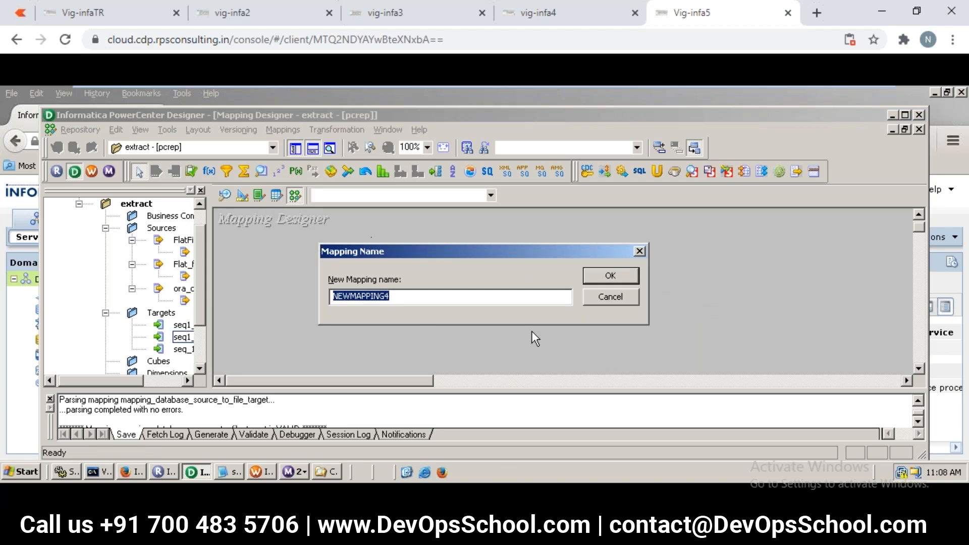
text(mapping_filter)
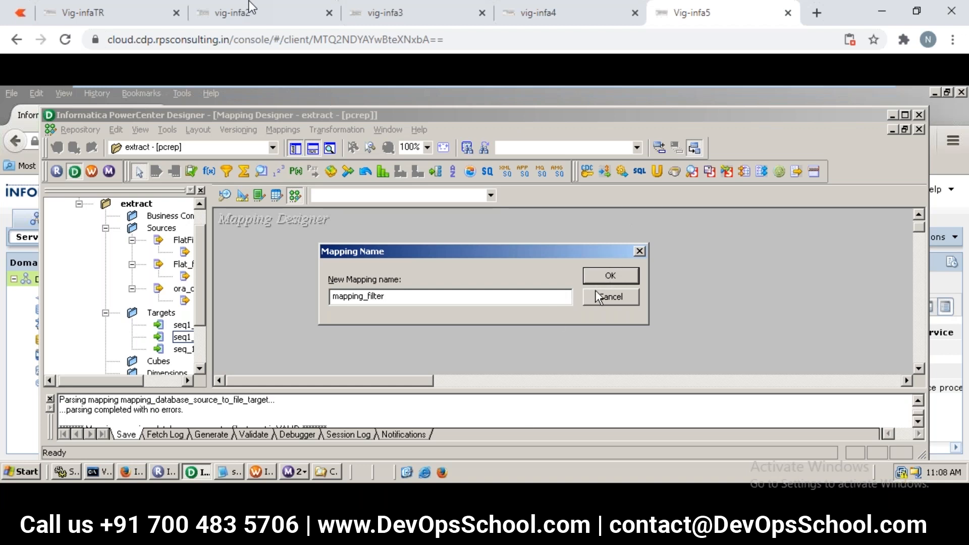
click(603, 274)
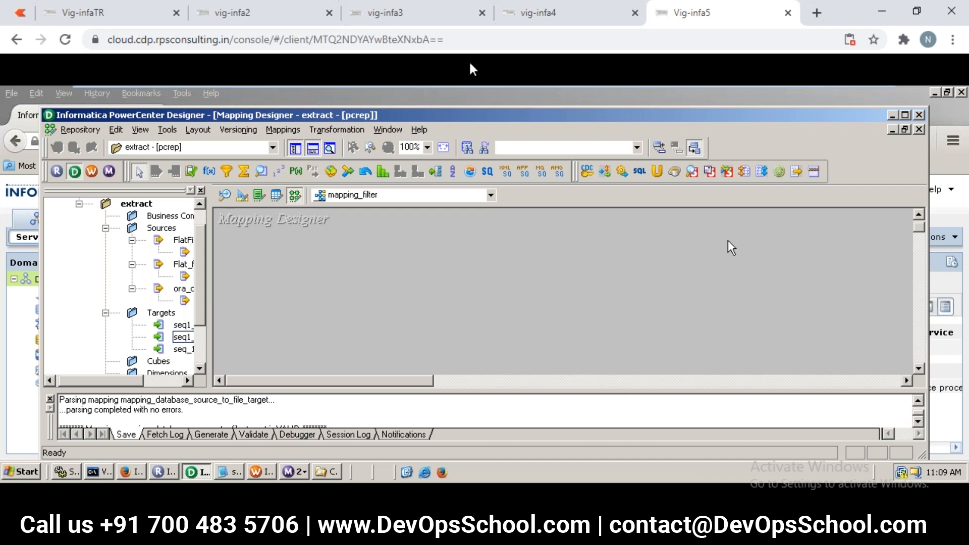
- Return to the Vig-infaTR session and review the whole mapping flow from the DEPT source to filter_trx
click(133, 13)
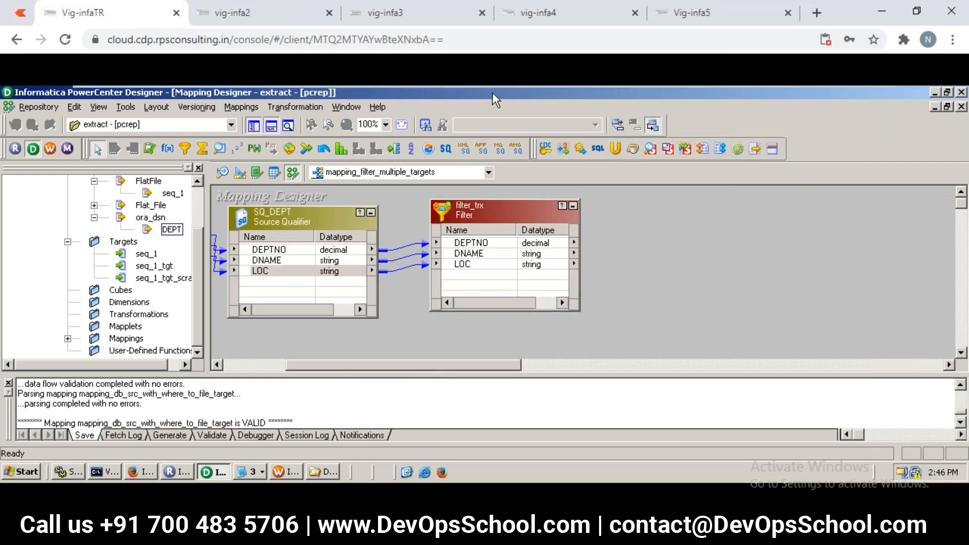
click(255, 365)
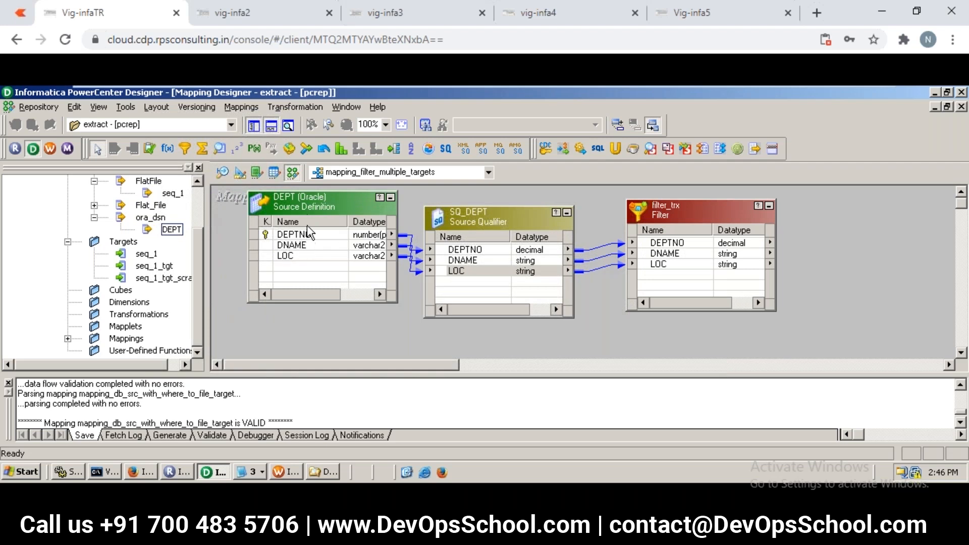
click(307, 207)
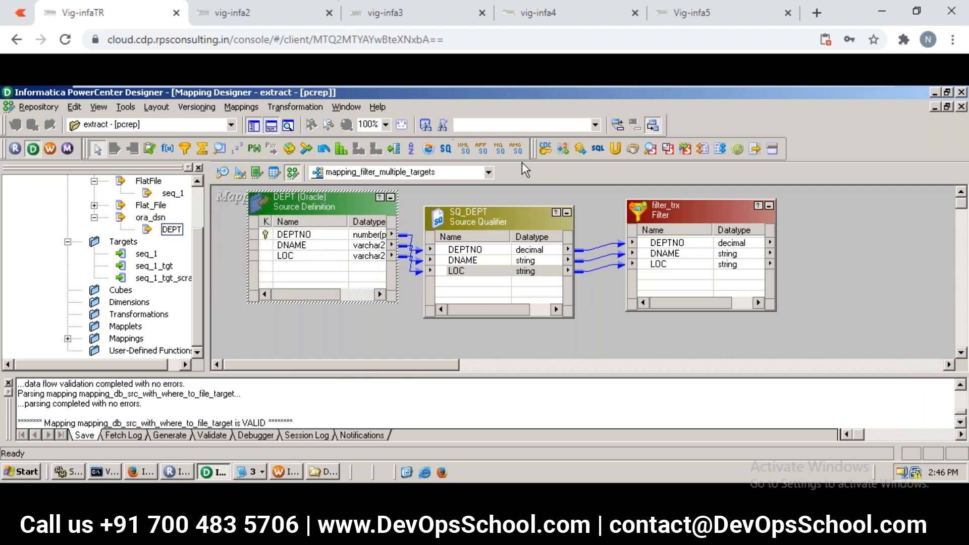
click(298, 111)
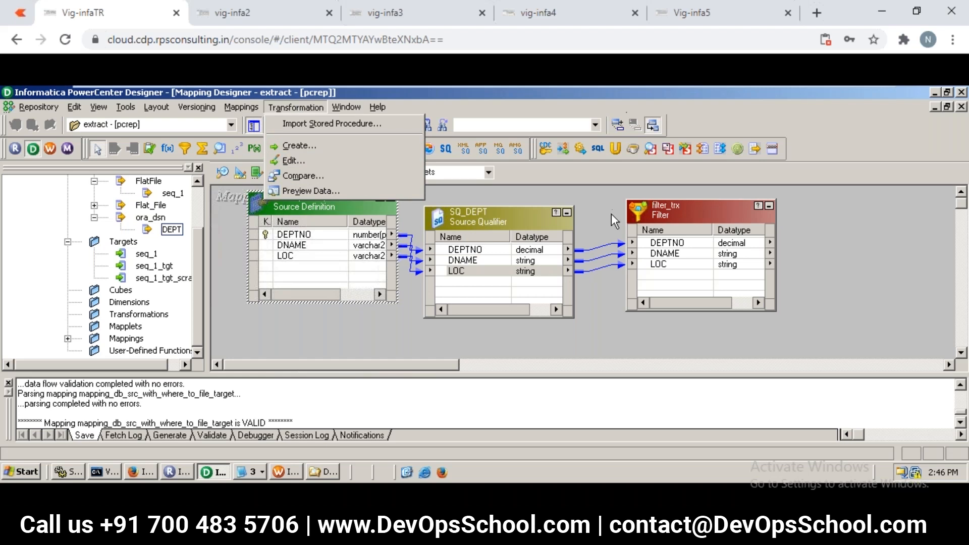
- In the Vig-infa5 session, add the DEPT source to mapping_filter and place SQ_DEPT beside it
click(659, 22)
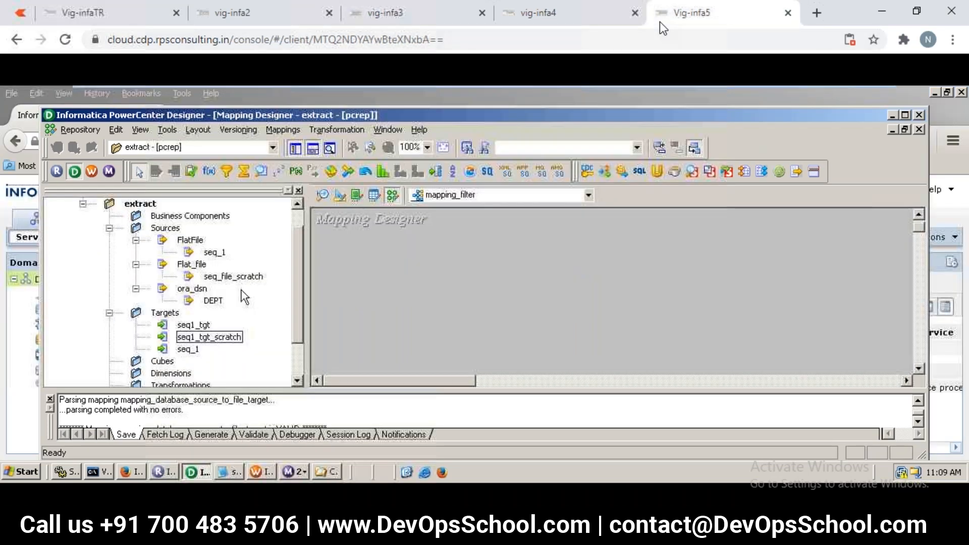
drag(213, 301, 402, 244)
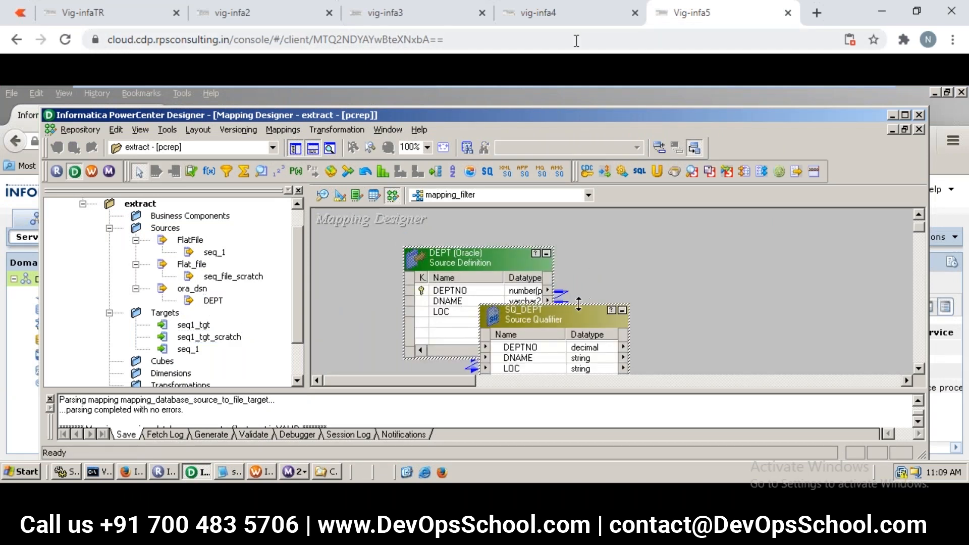
mouse_move(583, 311)
mouse_down()
mouse_move(671, 283)
mouse_move(716, 239)
mouse_up()
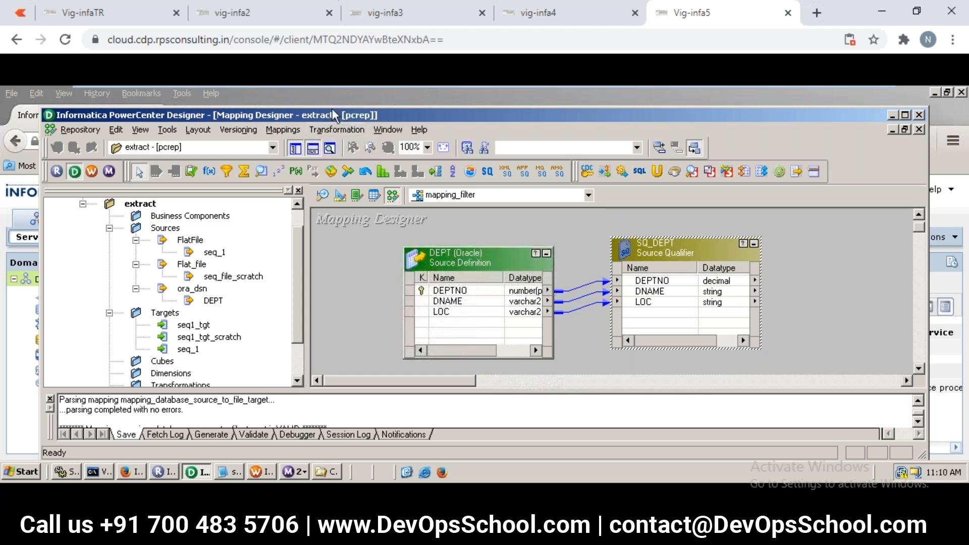
- Begin creating a transformation of type Filter in mapping_filter, ready for its name
click(334, 129)
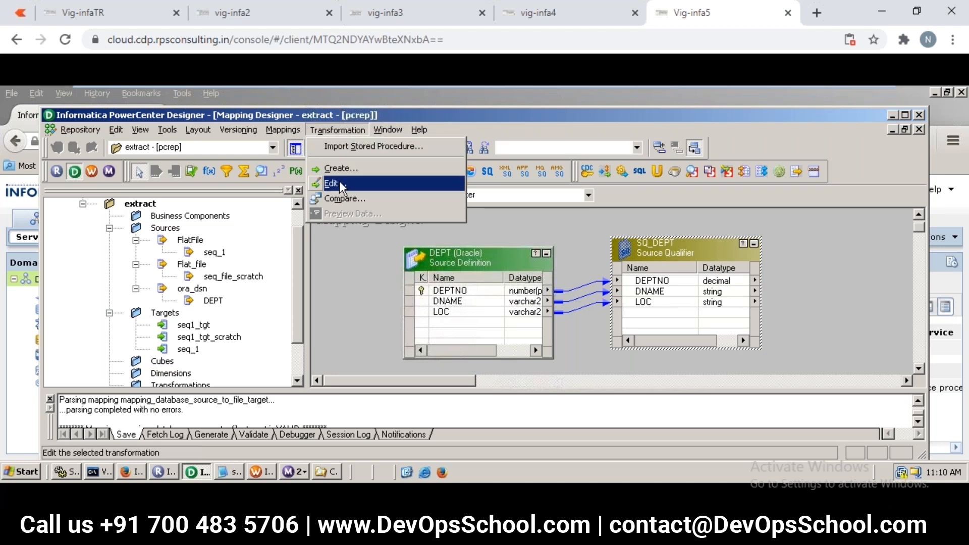
click(349, 168)
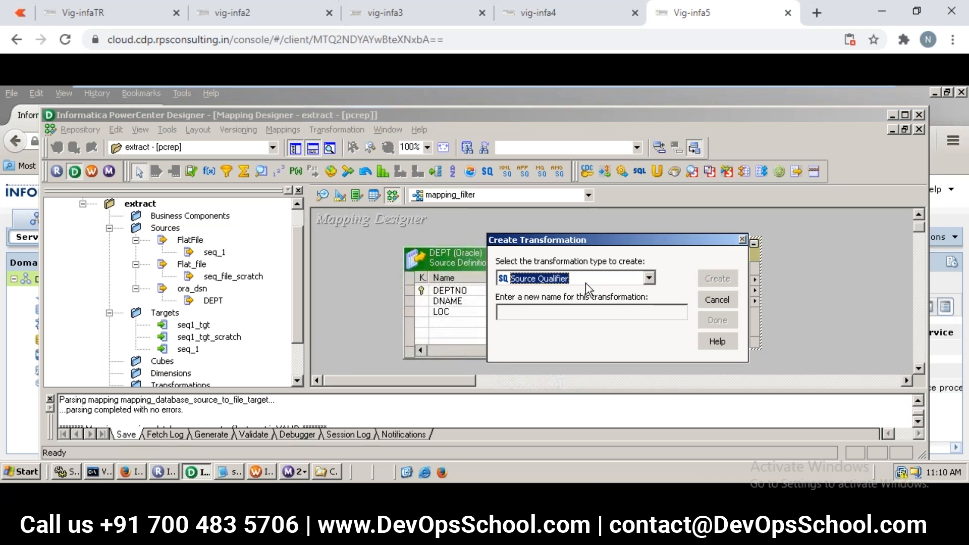
key(f)
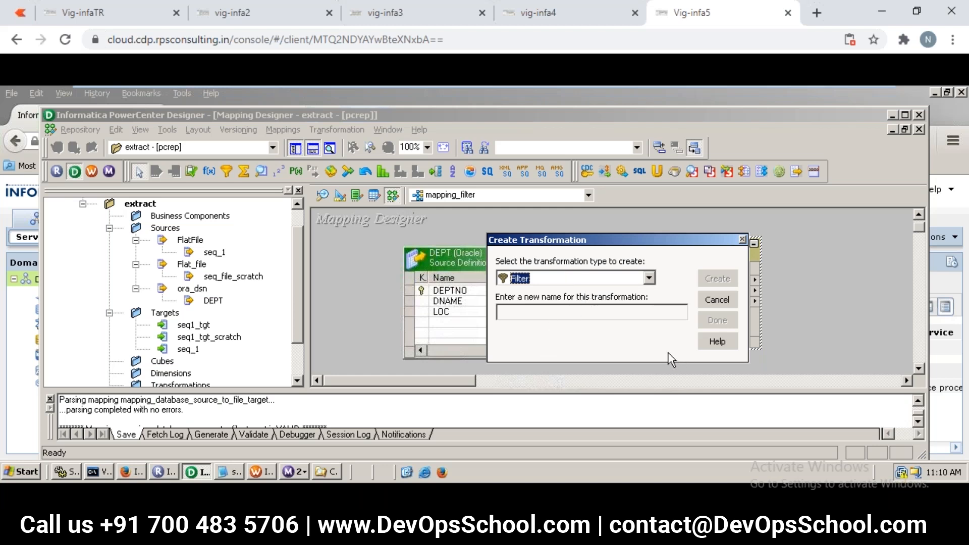
click(638, 309)
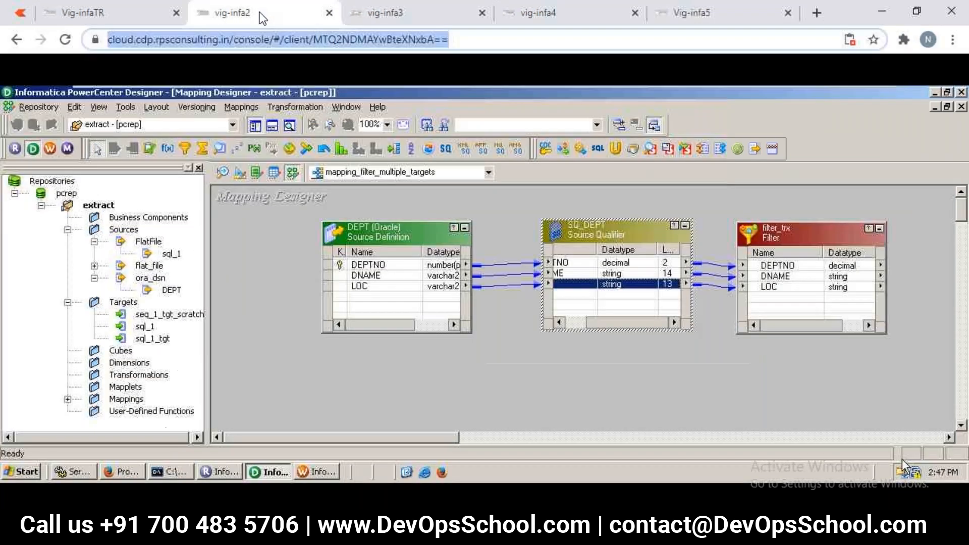
- Check the progress in the vig-infa3, vig-infa4 and Vig-infa5 sessions, closing the SQ_DEPT edit dialog in vig-infa3
click(394, 17)
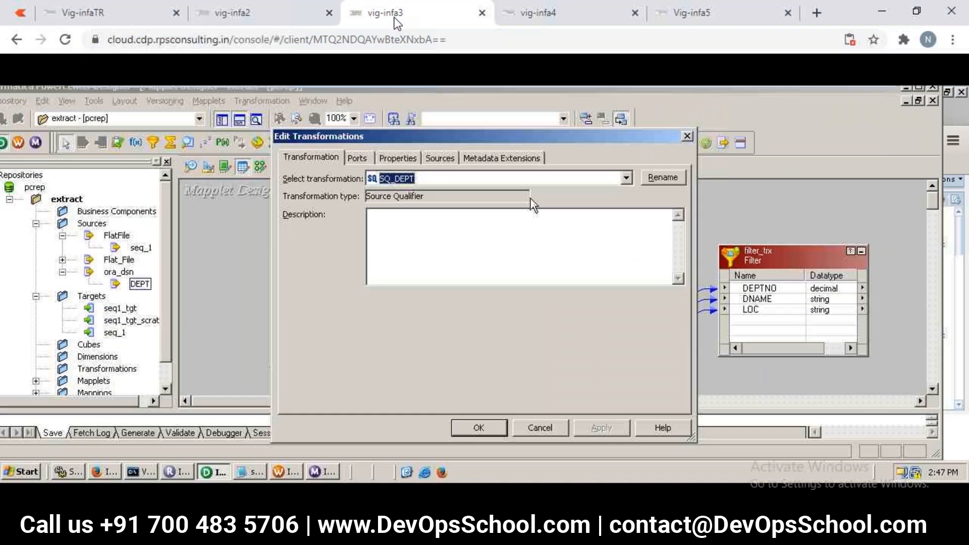
click(687, 136)
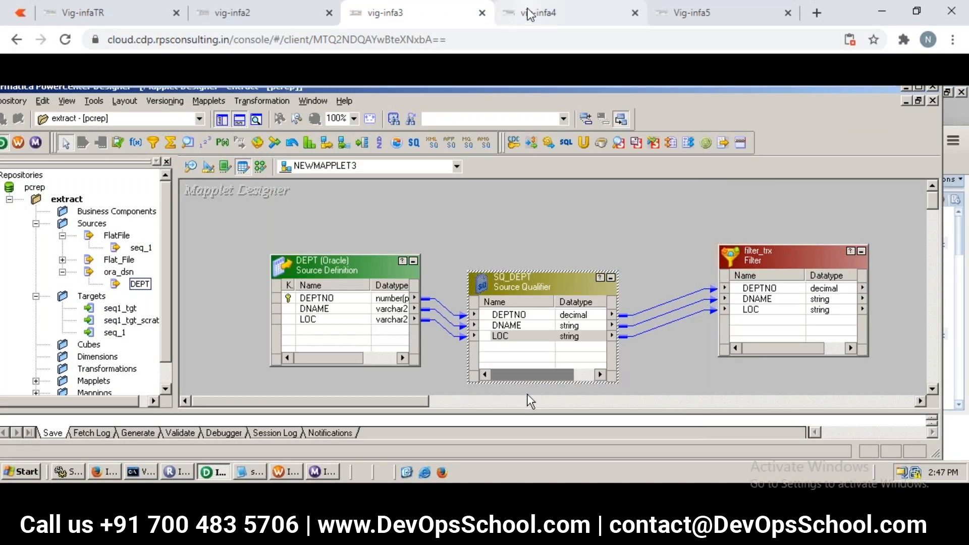
click(527, 14)
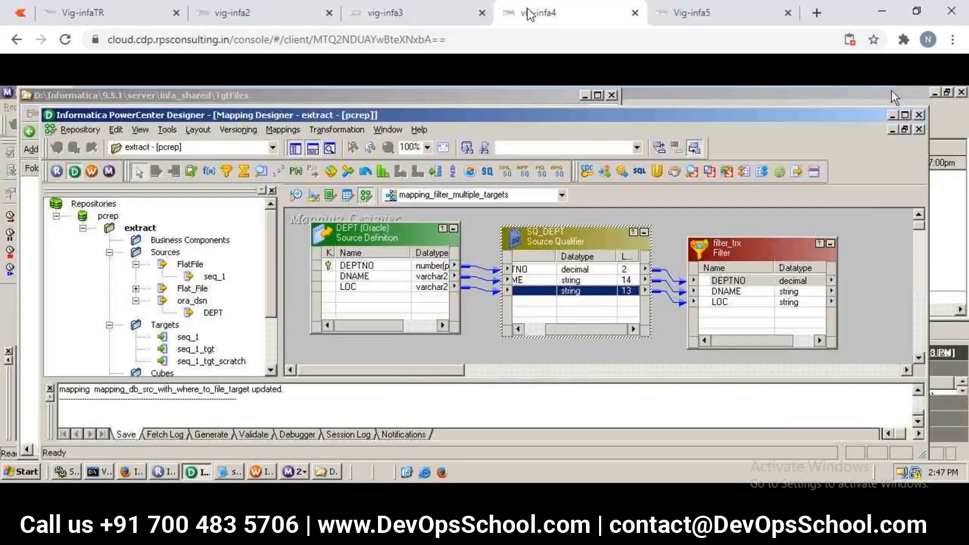
click(680, 22)
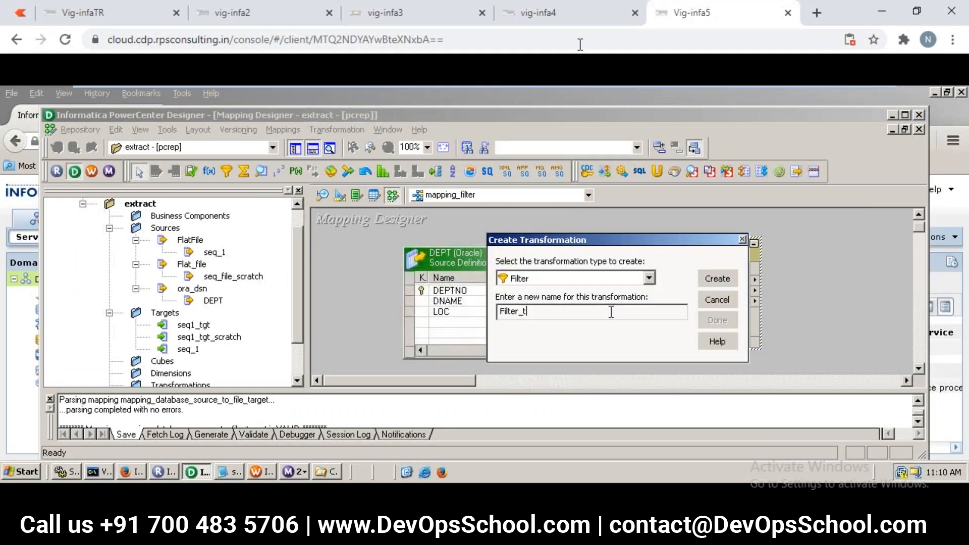
- Return to the Vig-infaTR session, dismiss the desktop notification and bring the unobstructed mapping canvas back into focus
click(131, 12)
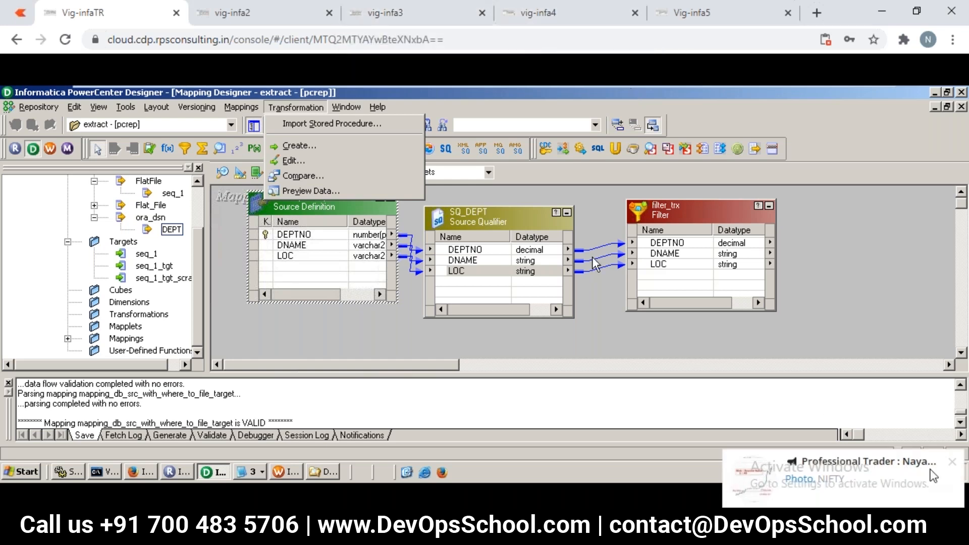
click(953, 462)
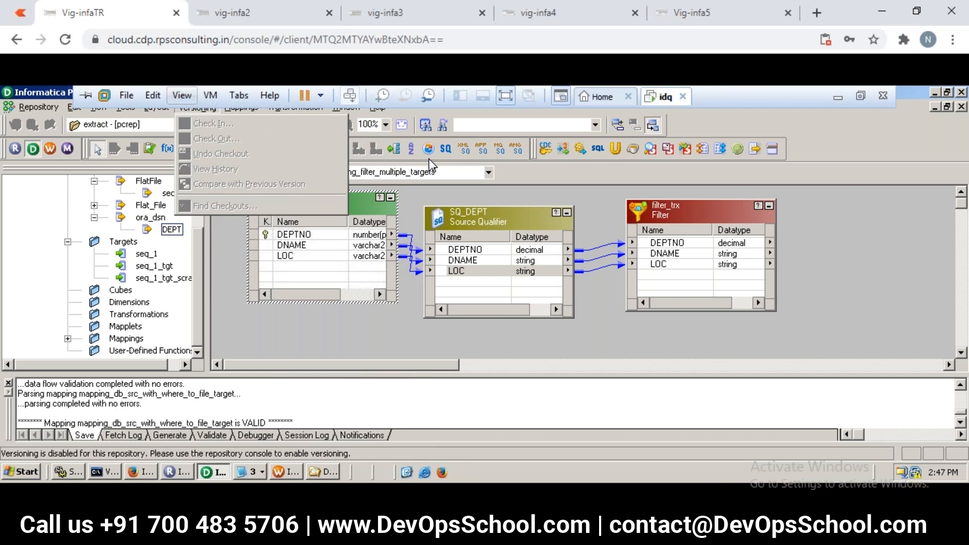
mouse_move(356, 108)
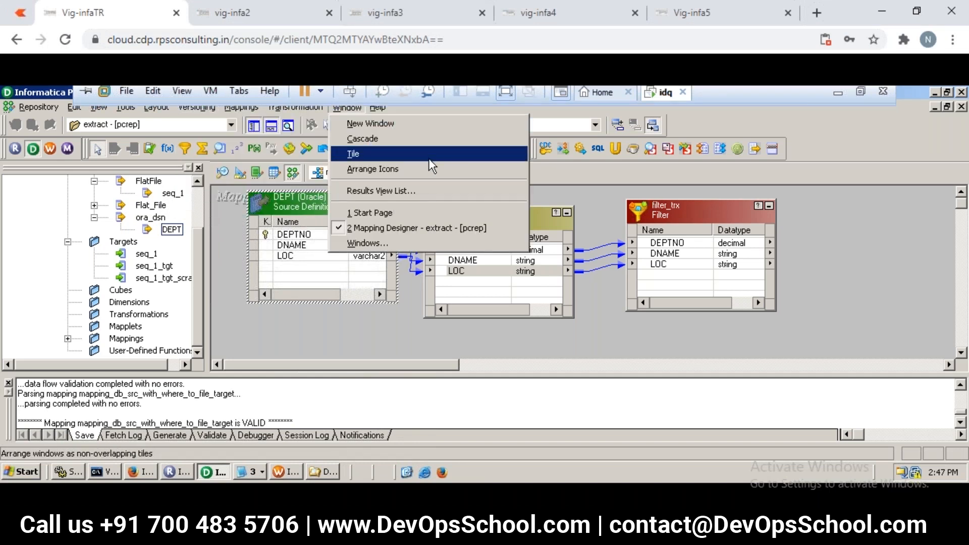
click(795, 278)
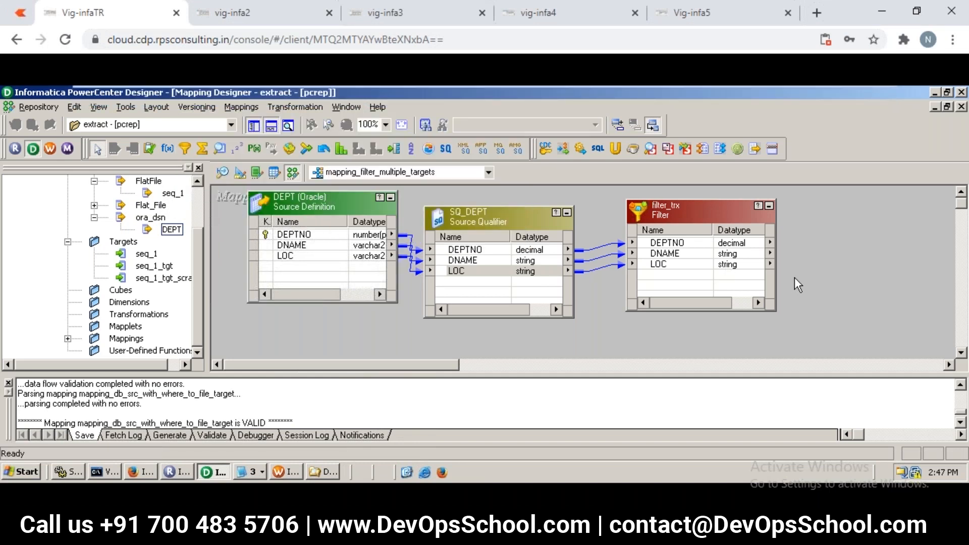